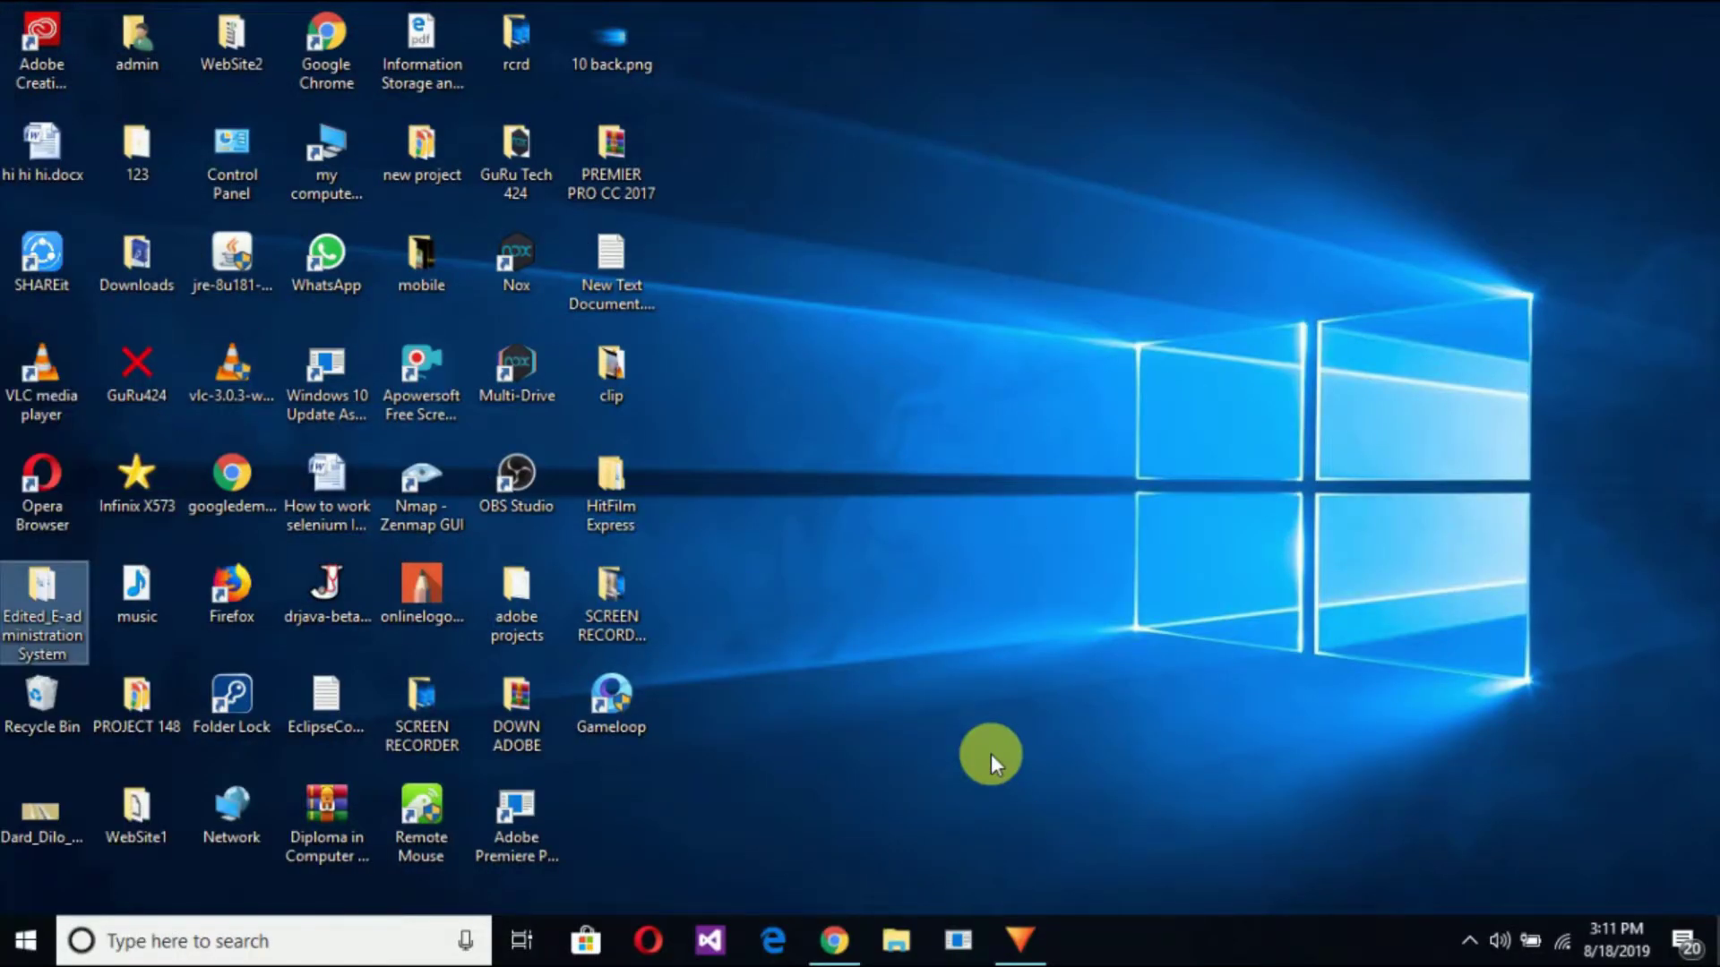
Step: Bring the Google Chrome window to the front from the taskbar
click(849, 942)
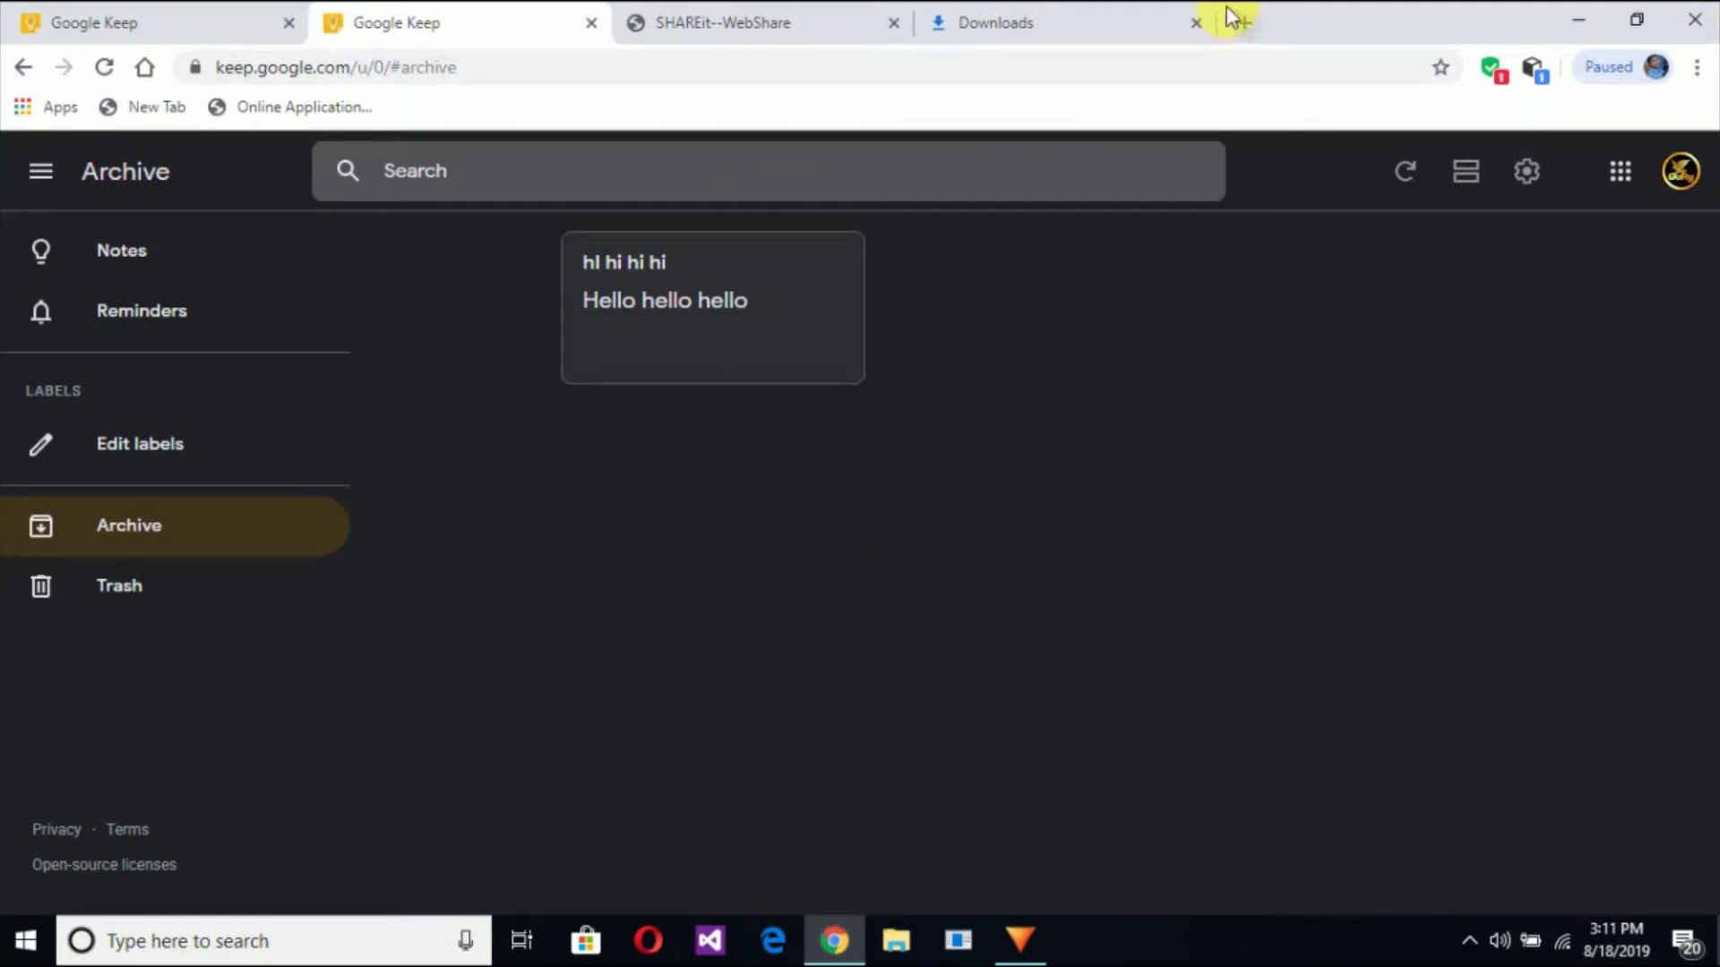
Step: Open Google Keep in a new tab through a Google search for 'keep'
click(1241, 25)
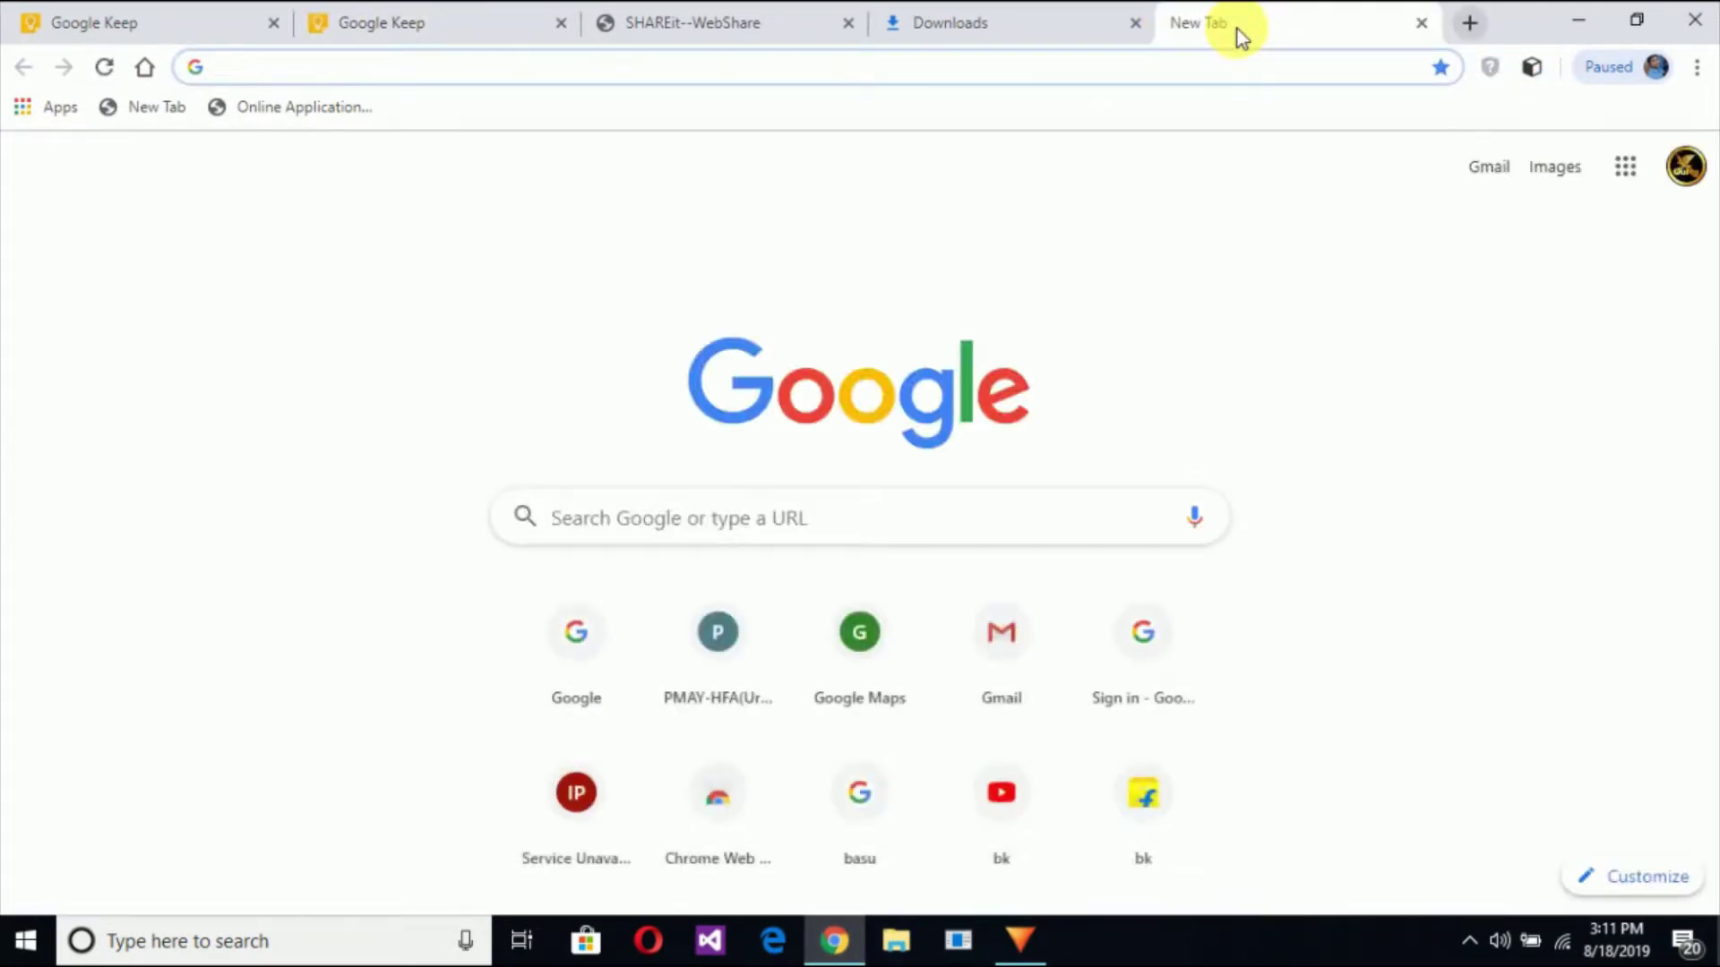
text(google.com)
key(Return)
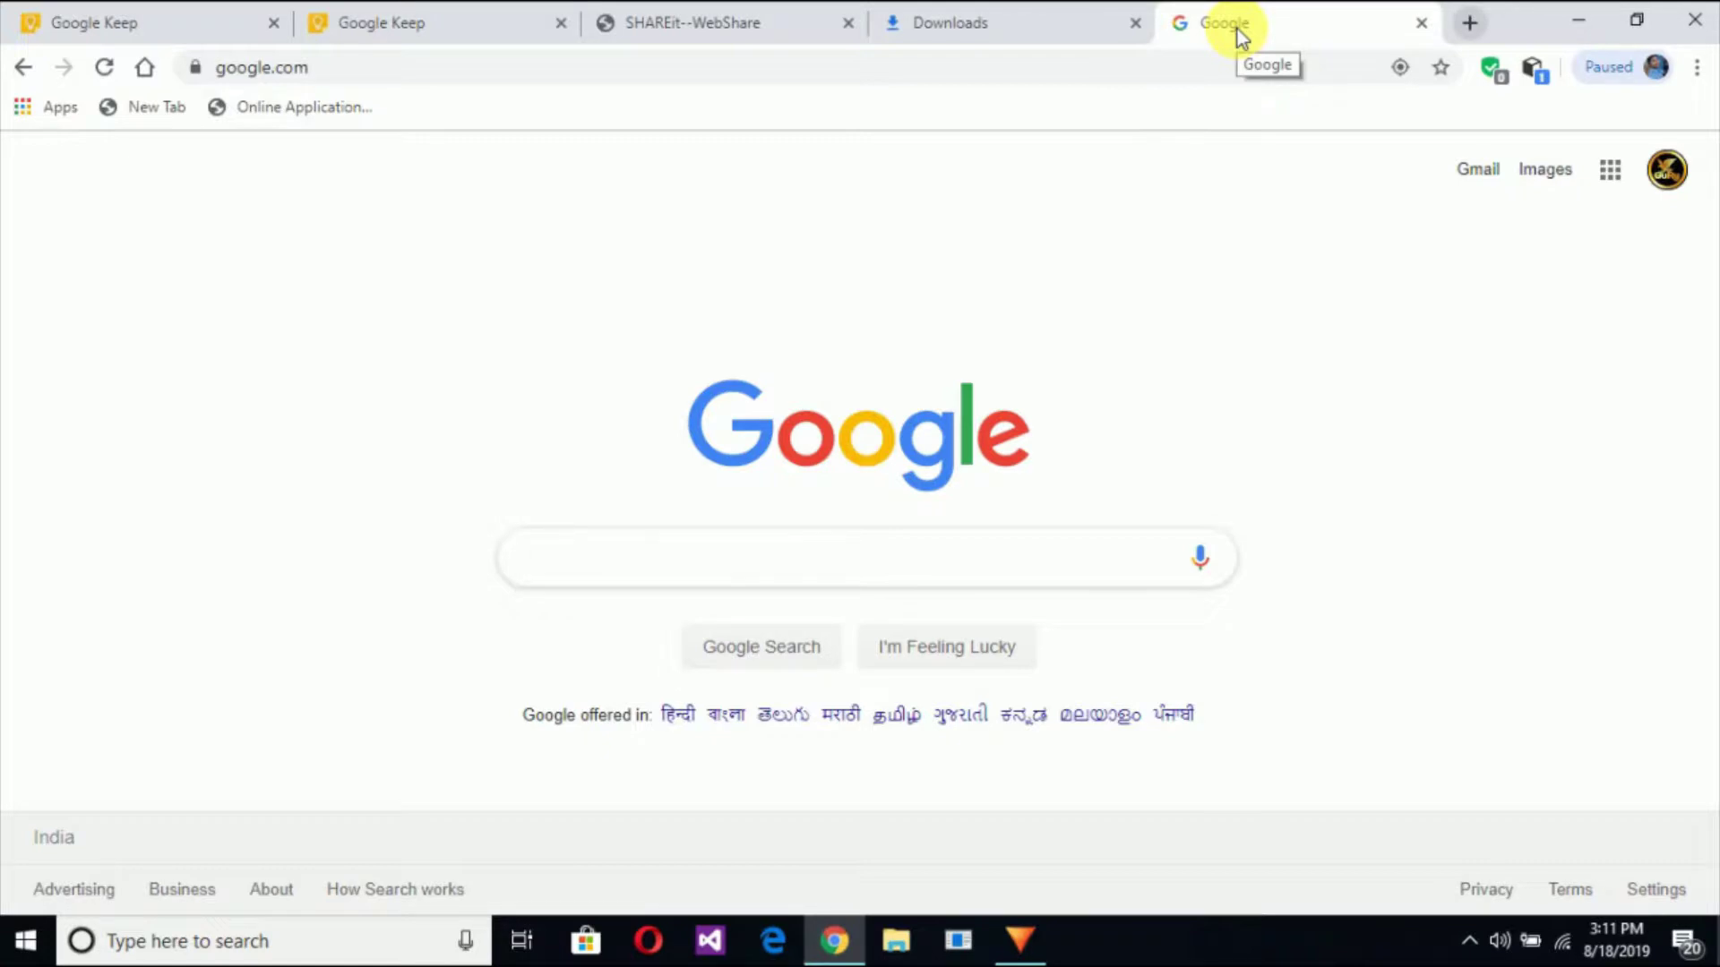
text(keep)
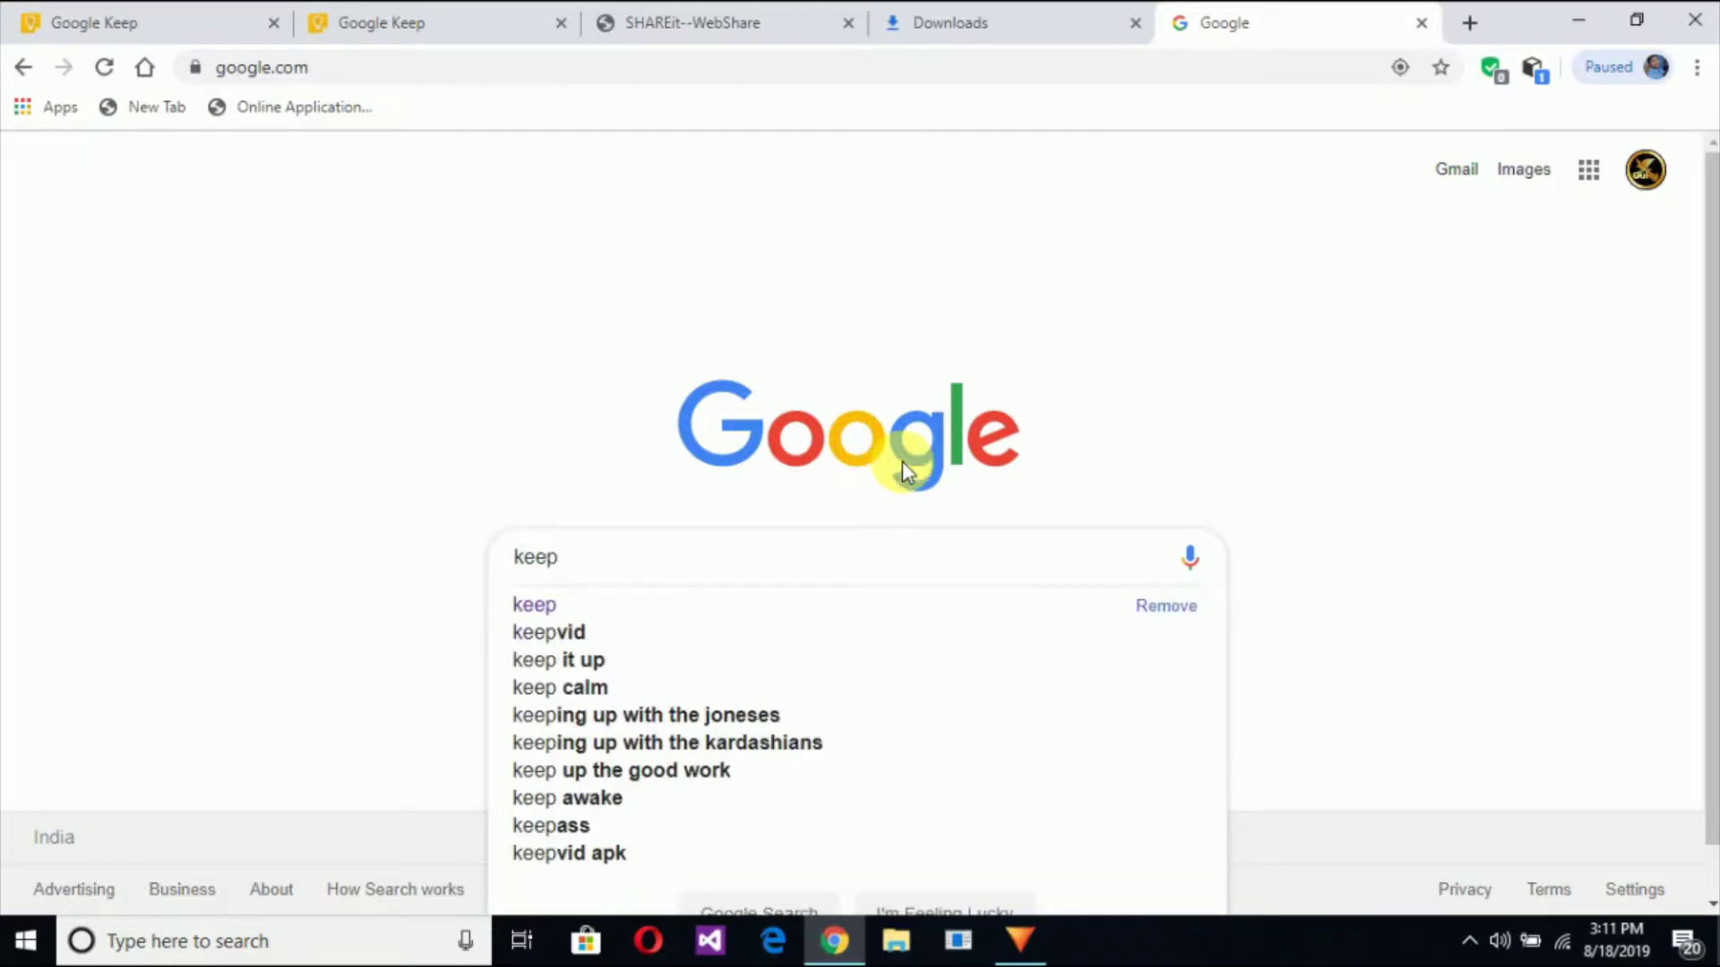
key(Return)
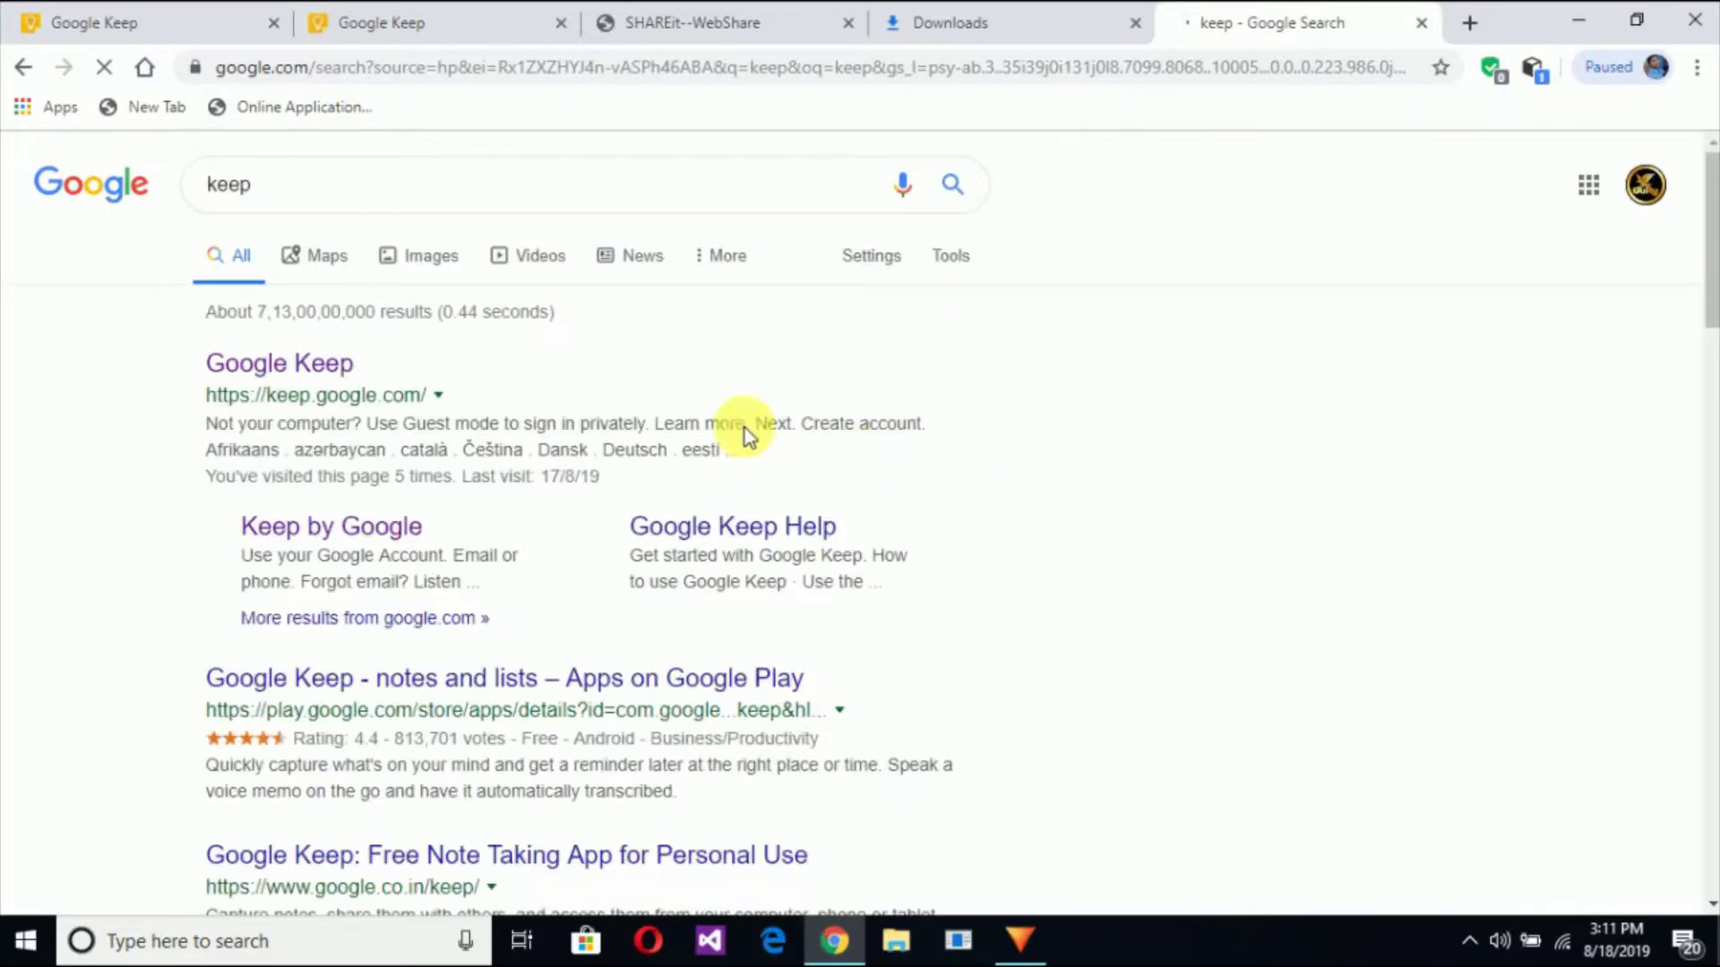
click(287, 375)
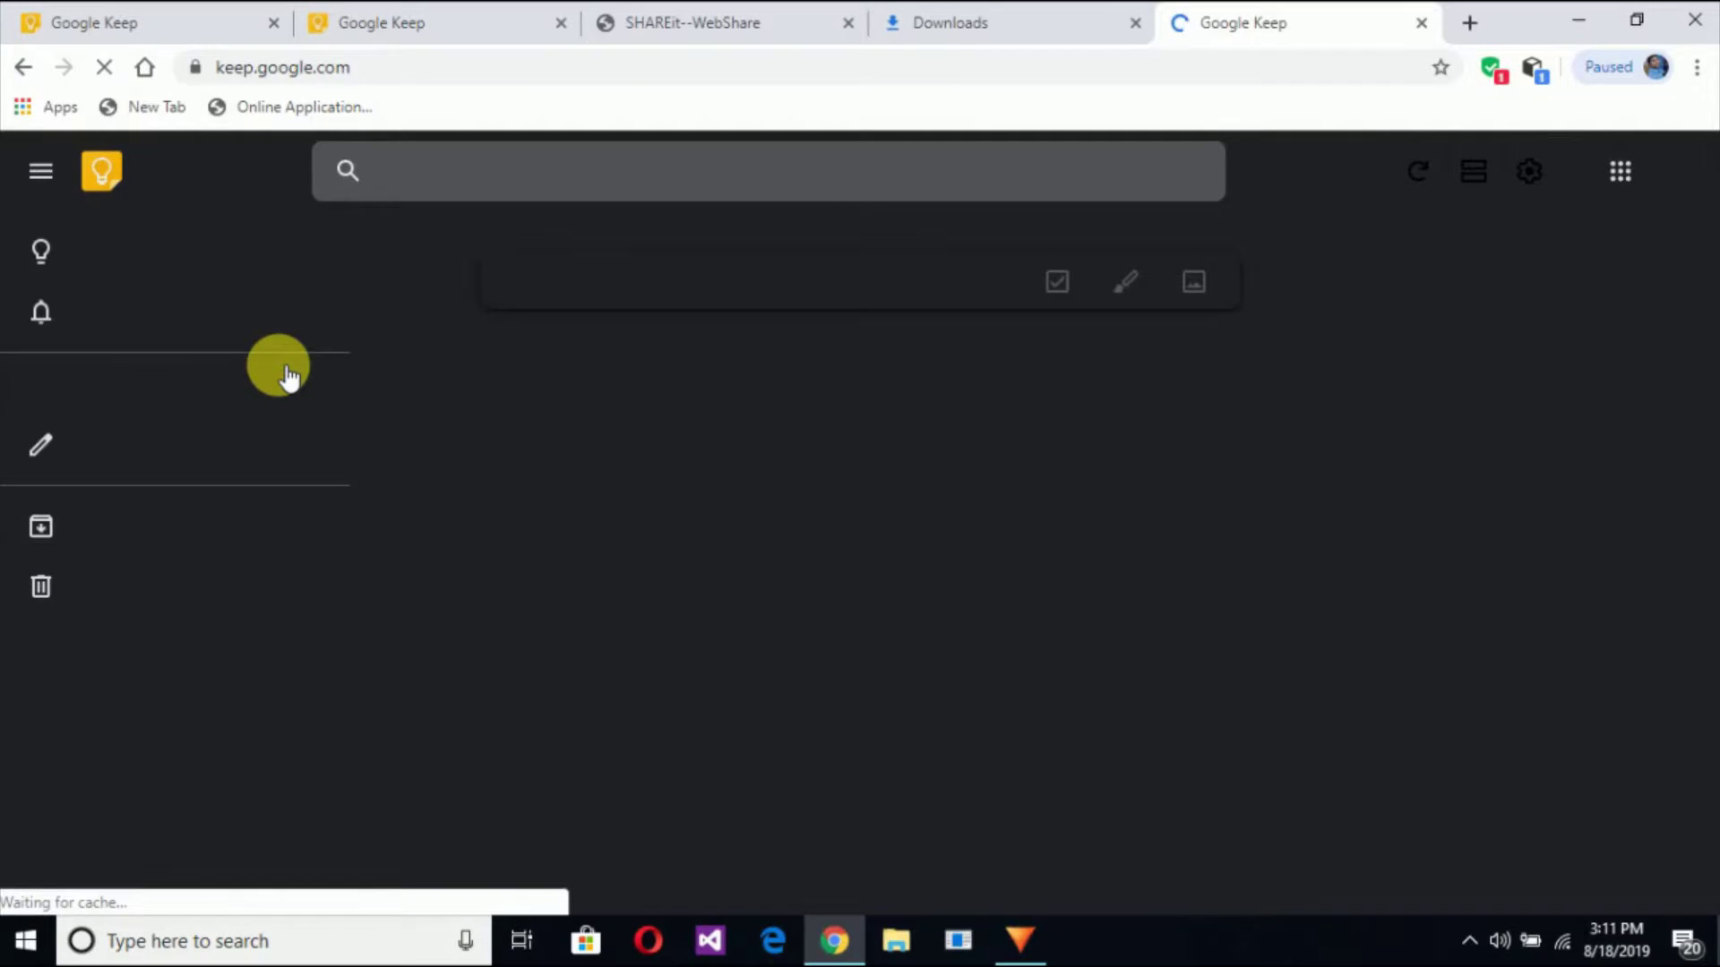
Step: Launch Keep from the Google apps grid in another new tab, then return to the earlier Keep tab
click(1473, 23)
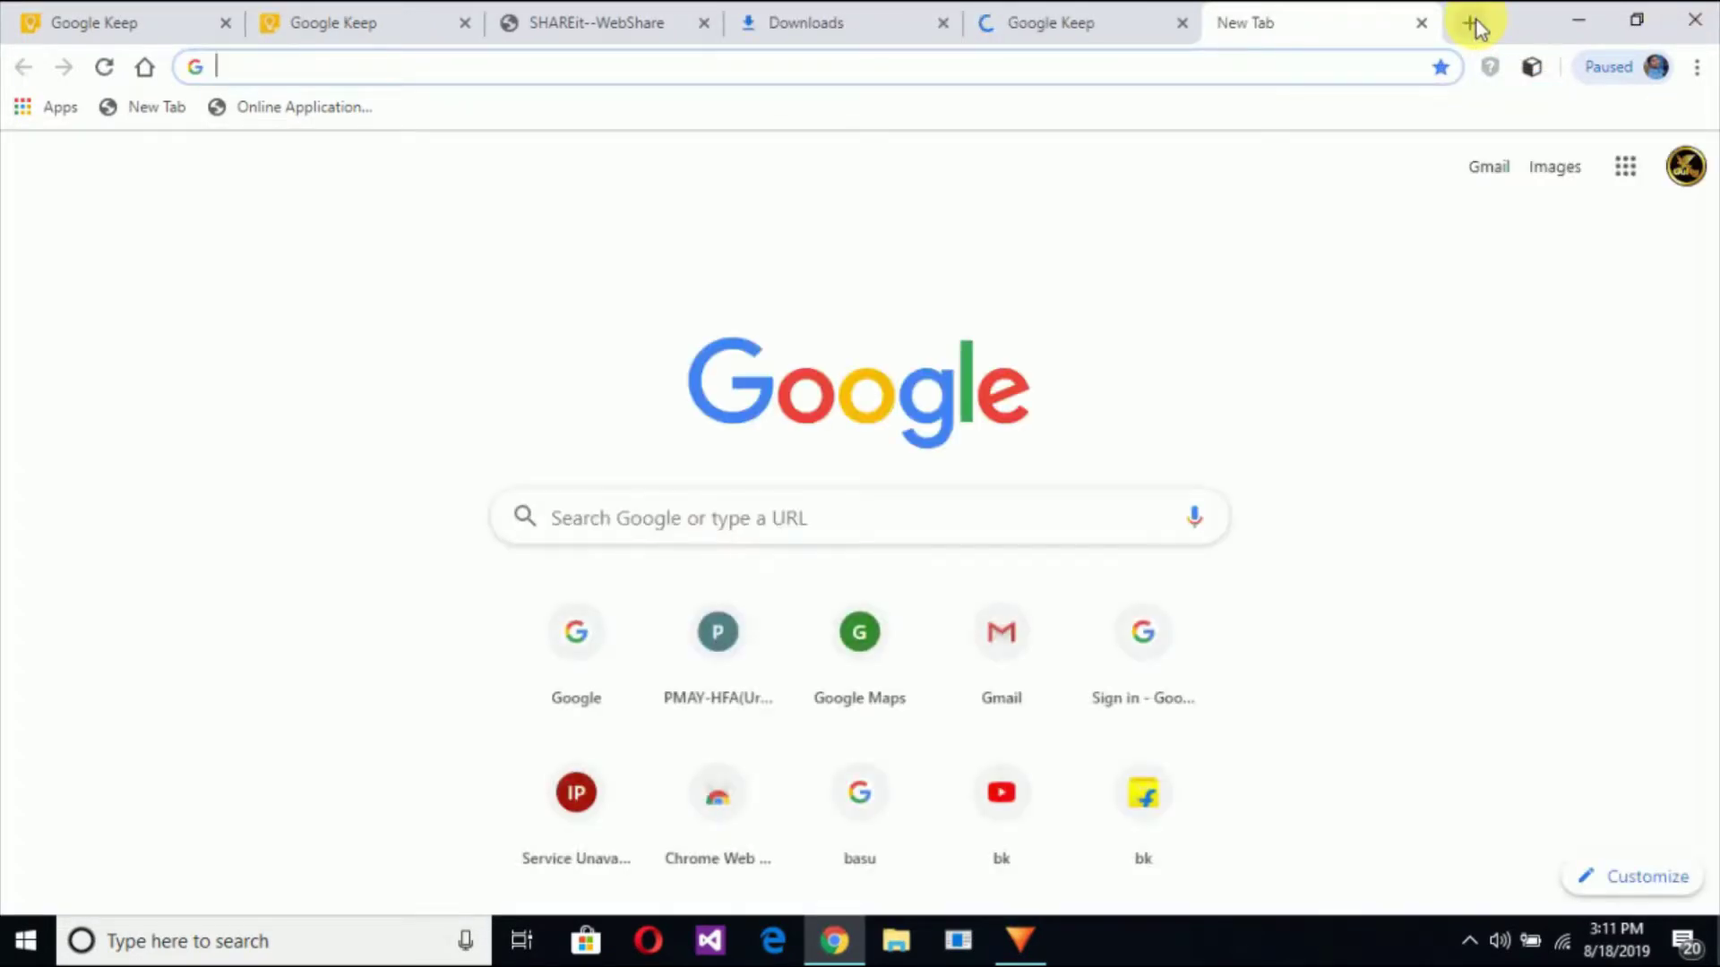
click(1626, 168)
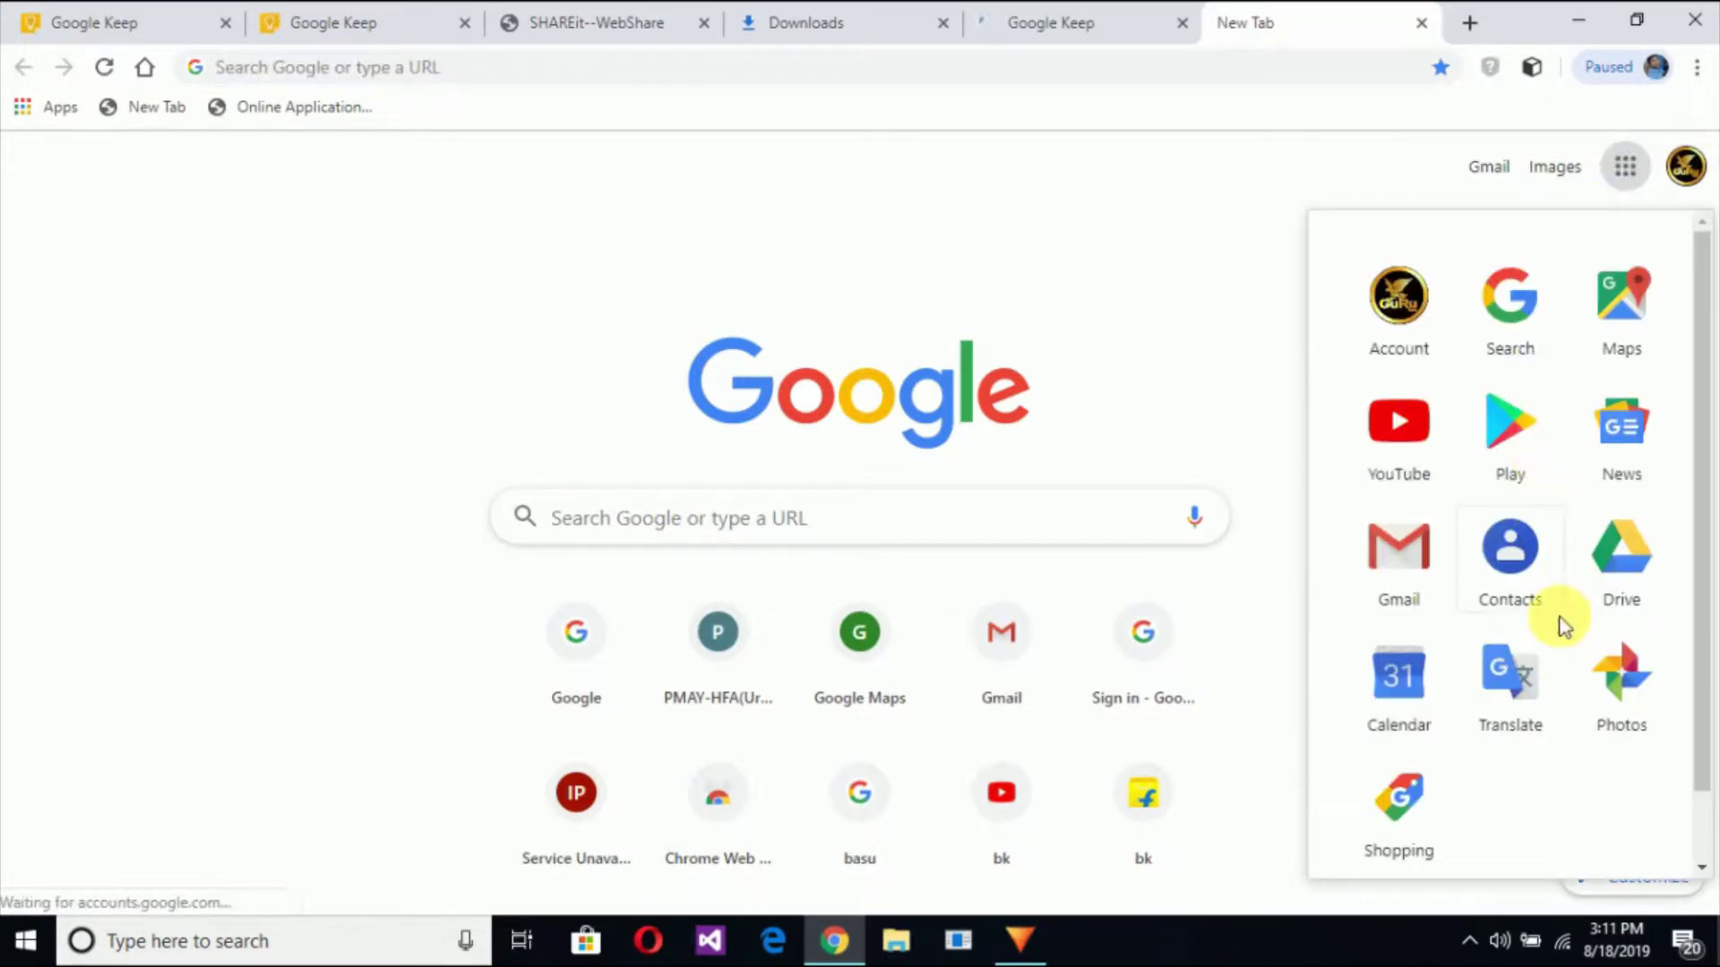
scroll(1563, 624, down, 5)
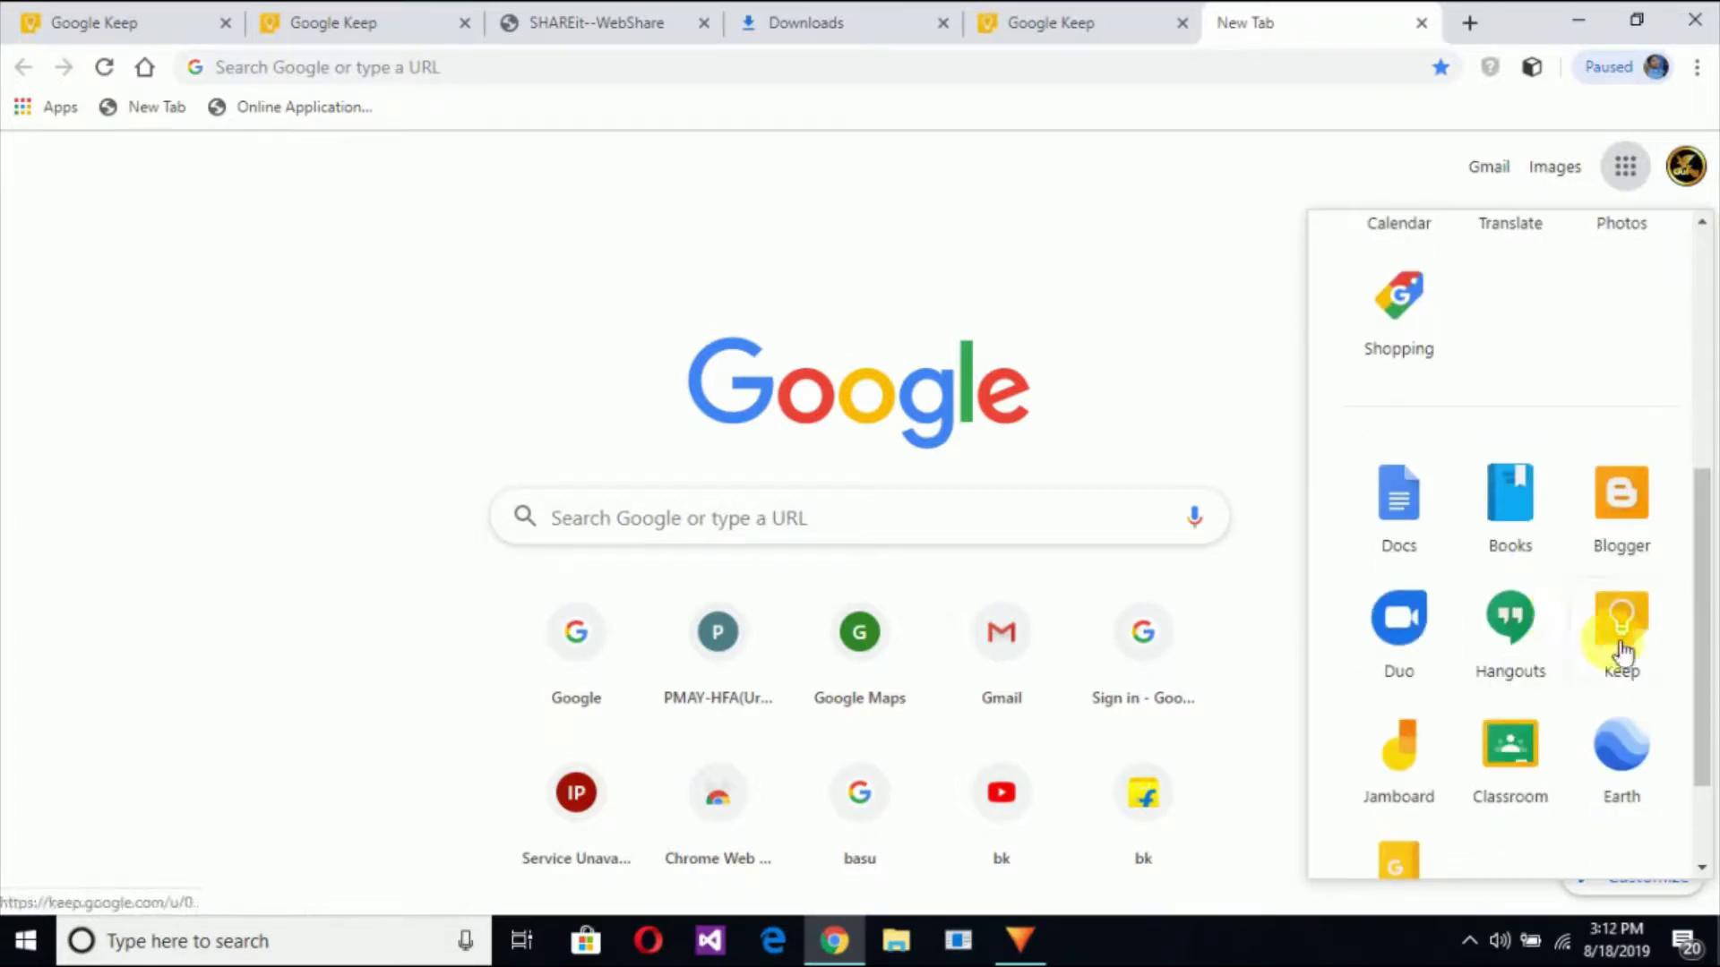
click(1659, 667)
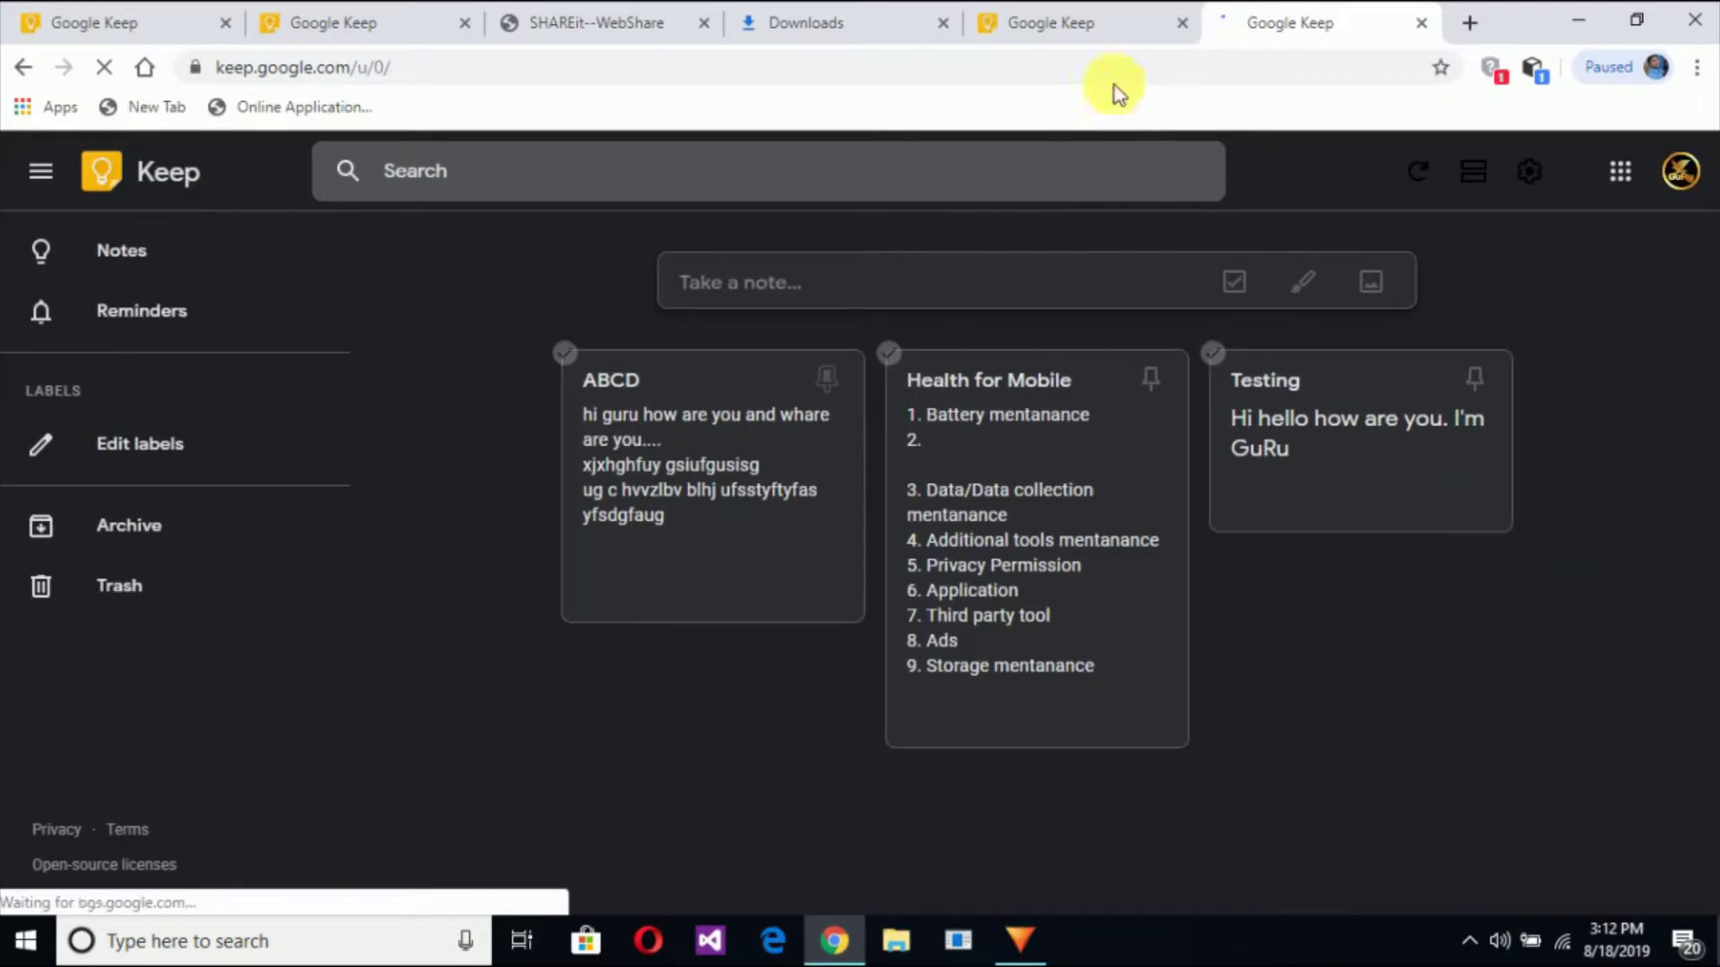
click(1078, 41)
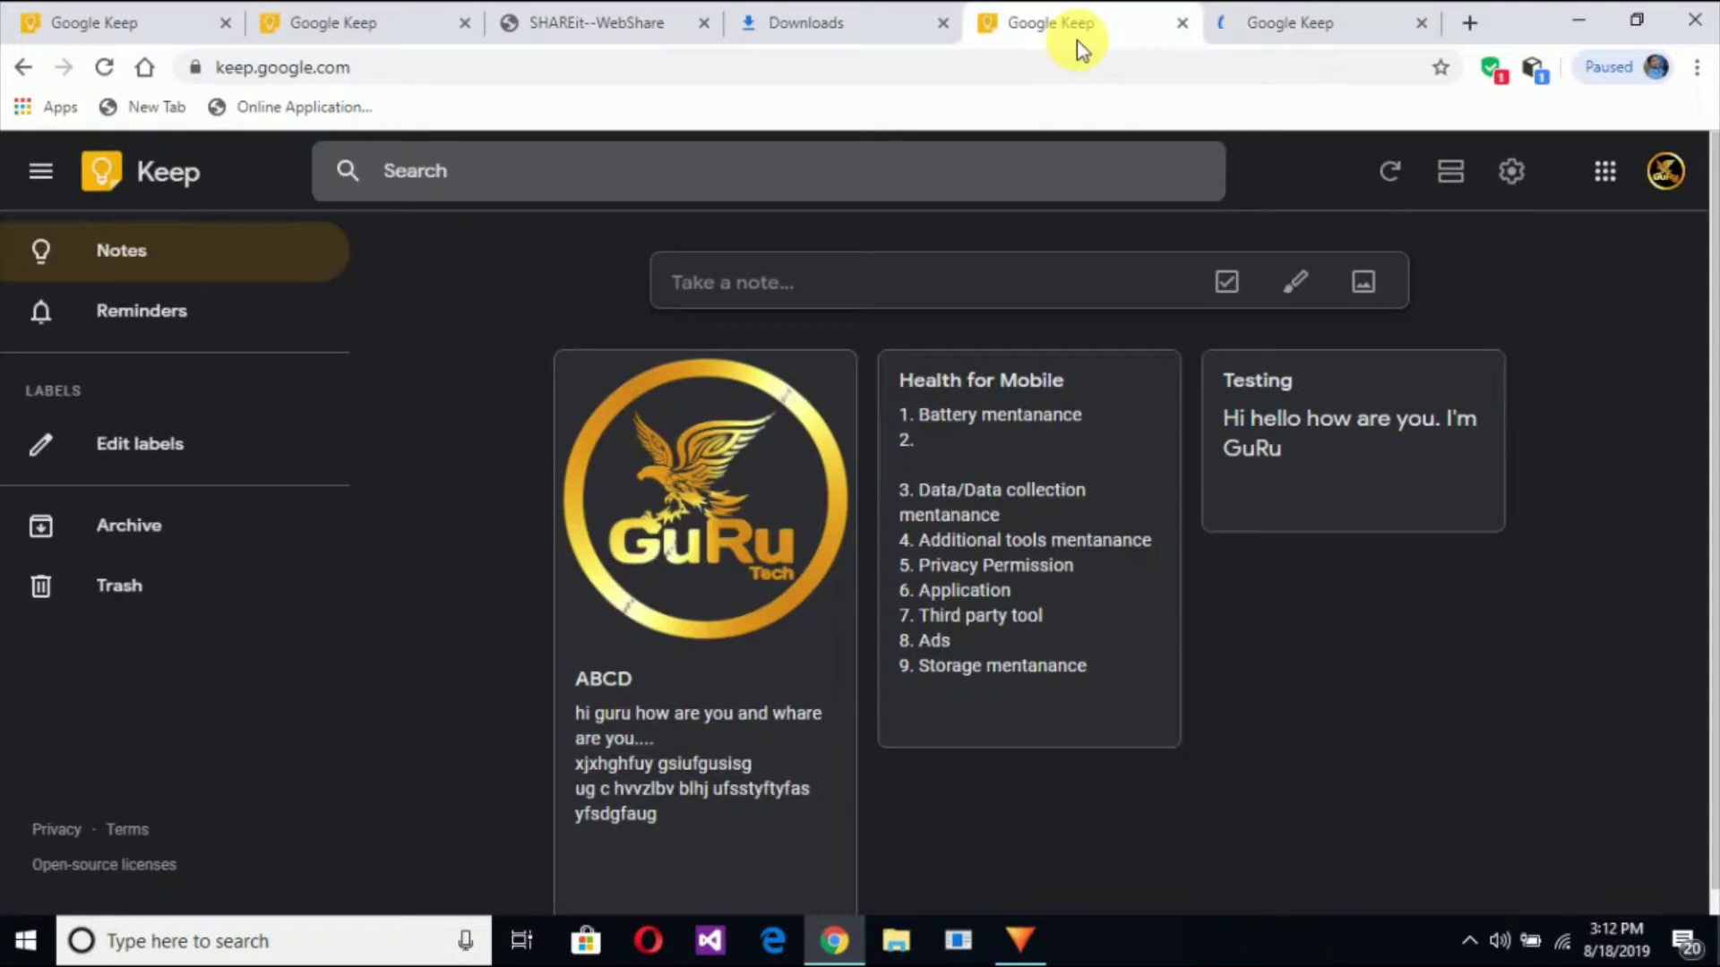
Step: Switch to the newest Keep tab showing the ABCD, Health for Mobile and Testing notes
click(1276, 29)
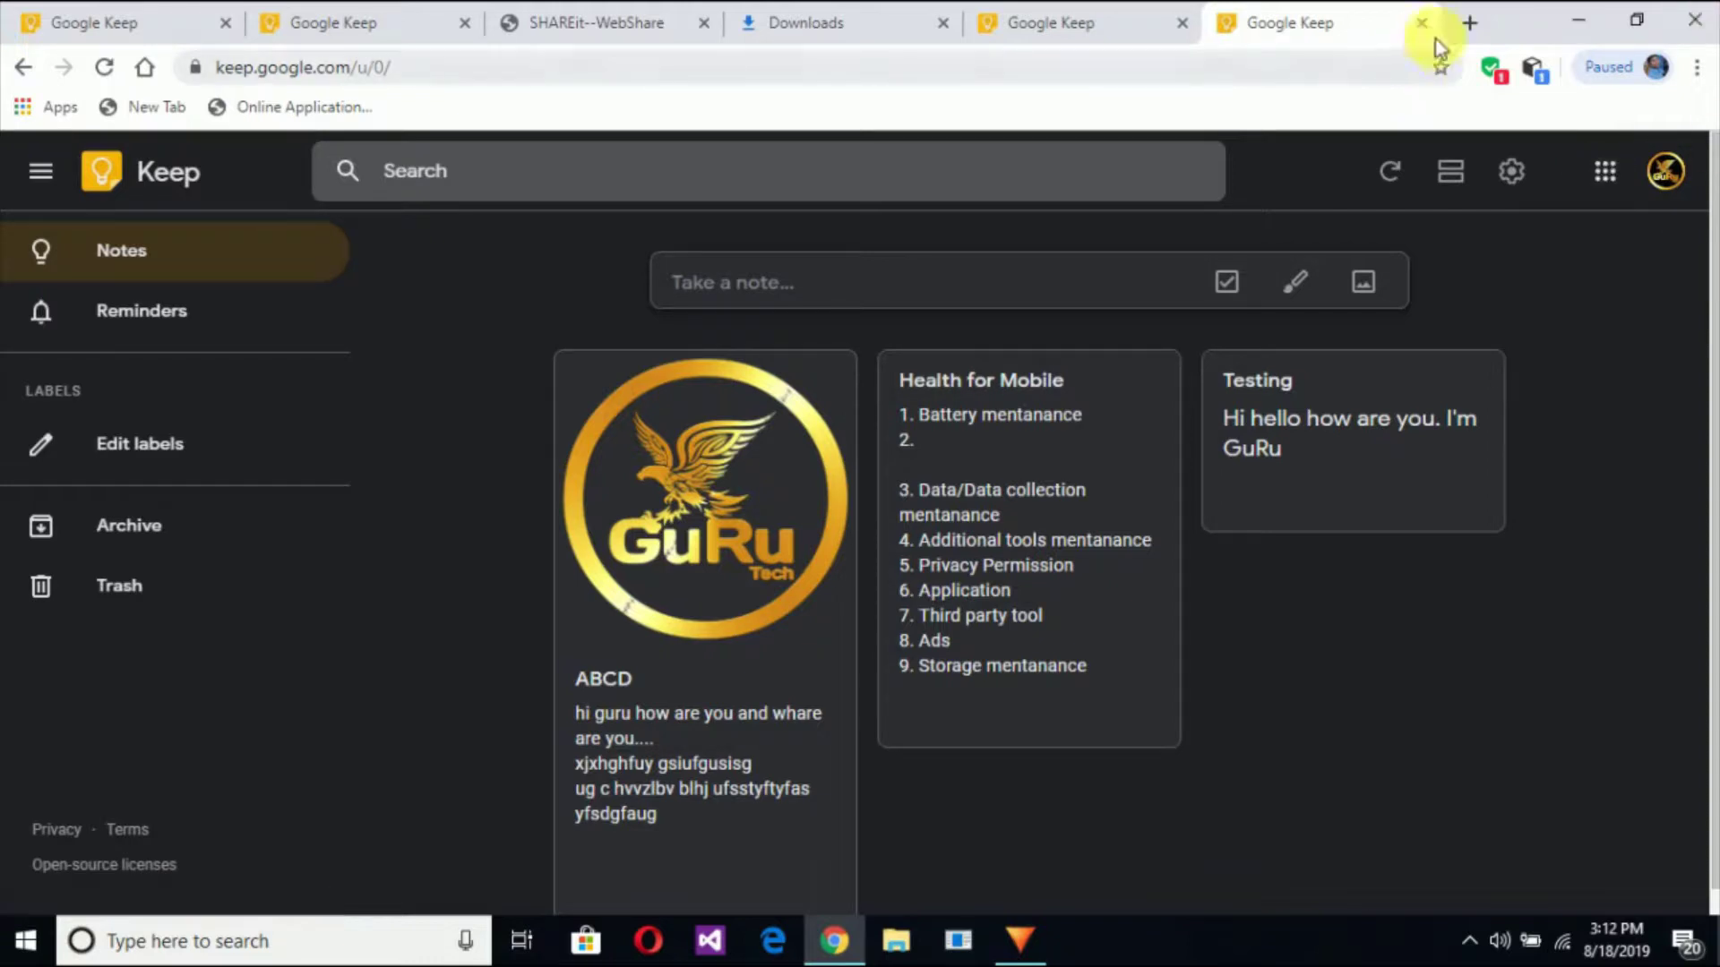
Step: Search Google for 'networking' in a new tab, fixing the typo first
click(1470, 25)
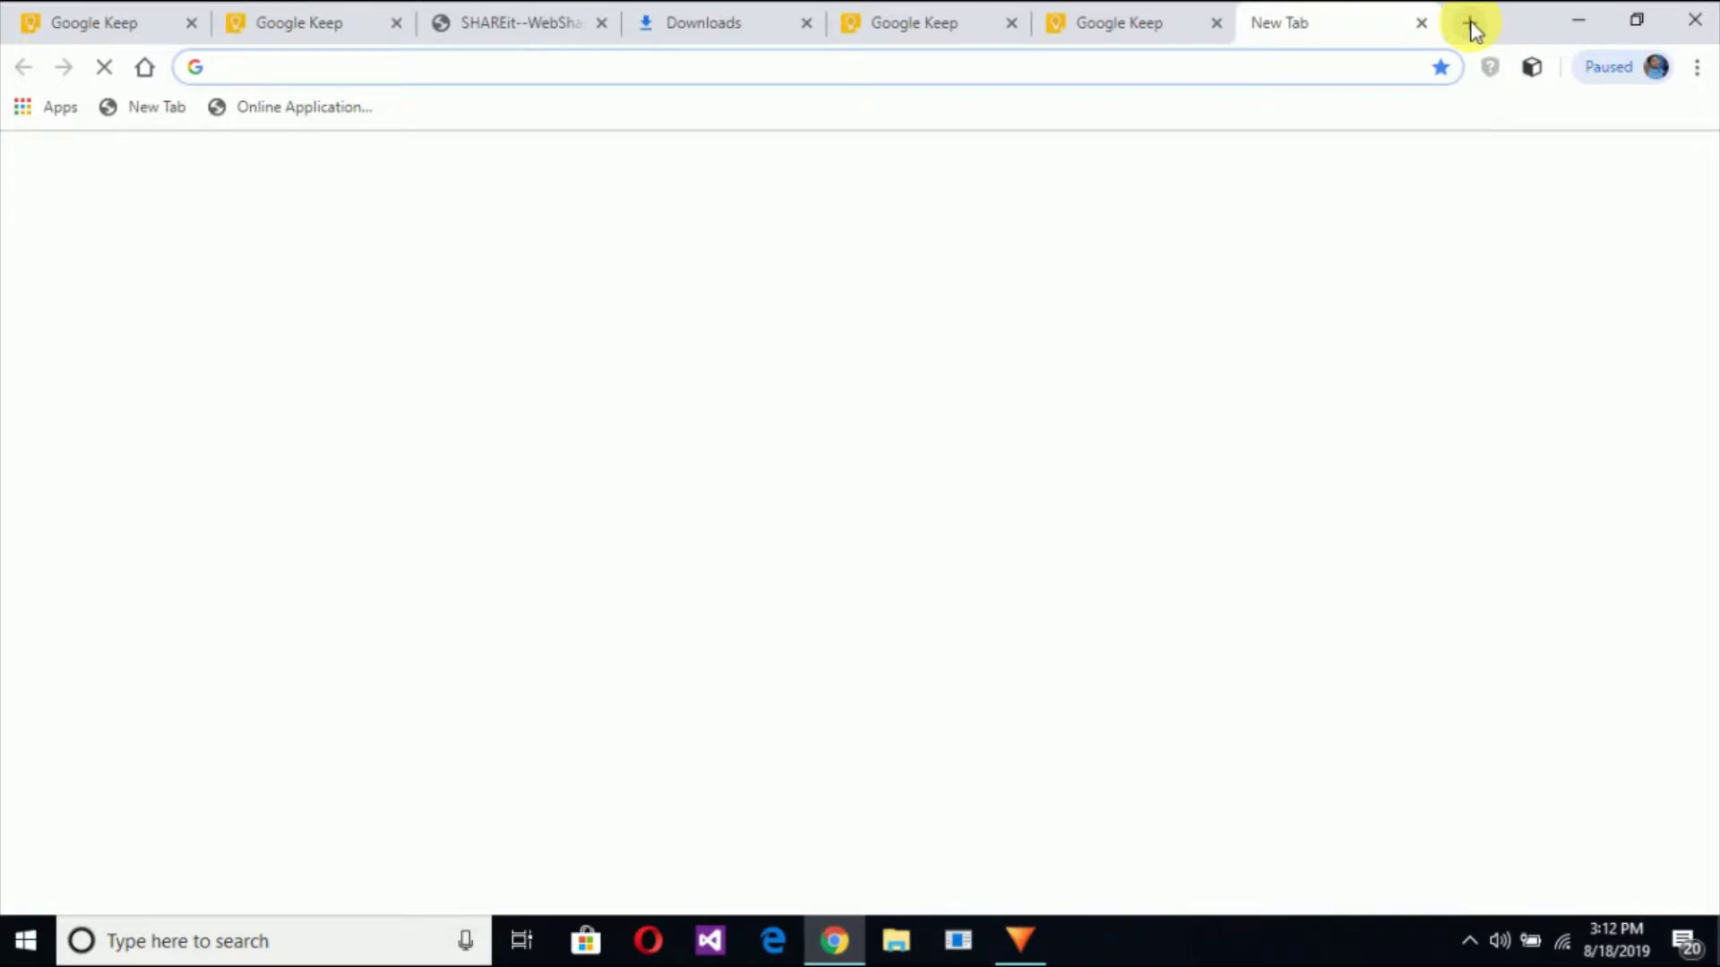
text(g)
key(Return)
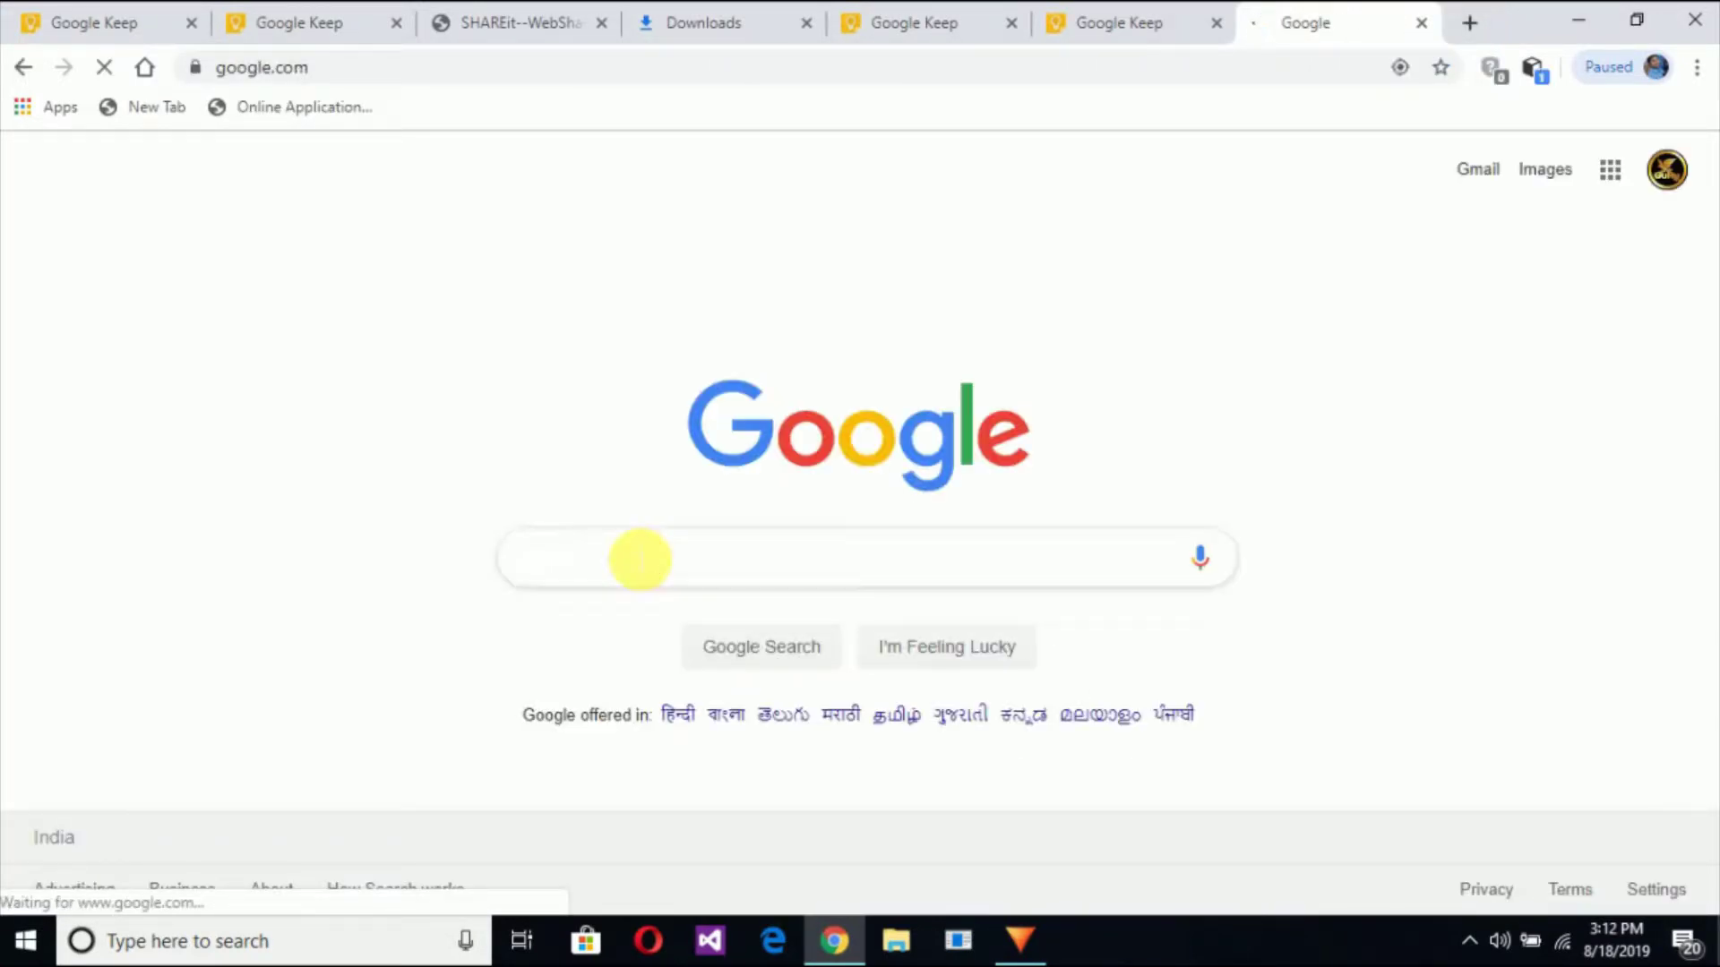
click(640, 559)
text(netwprk)
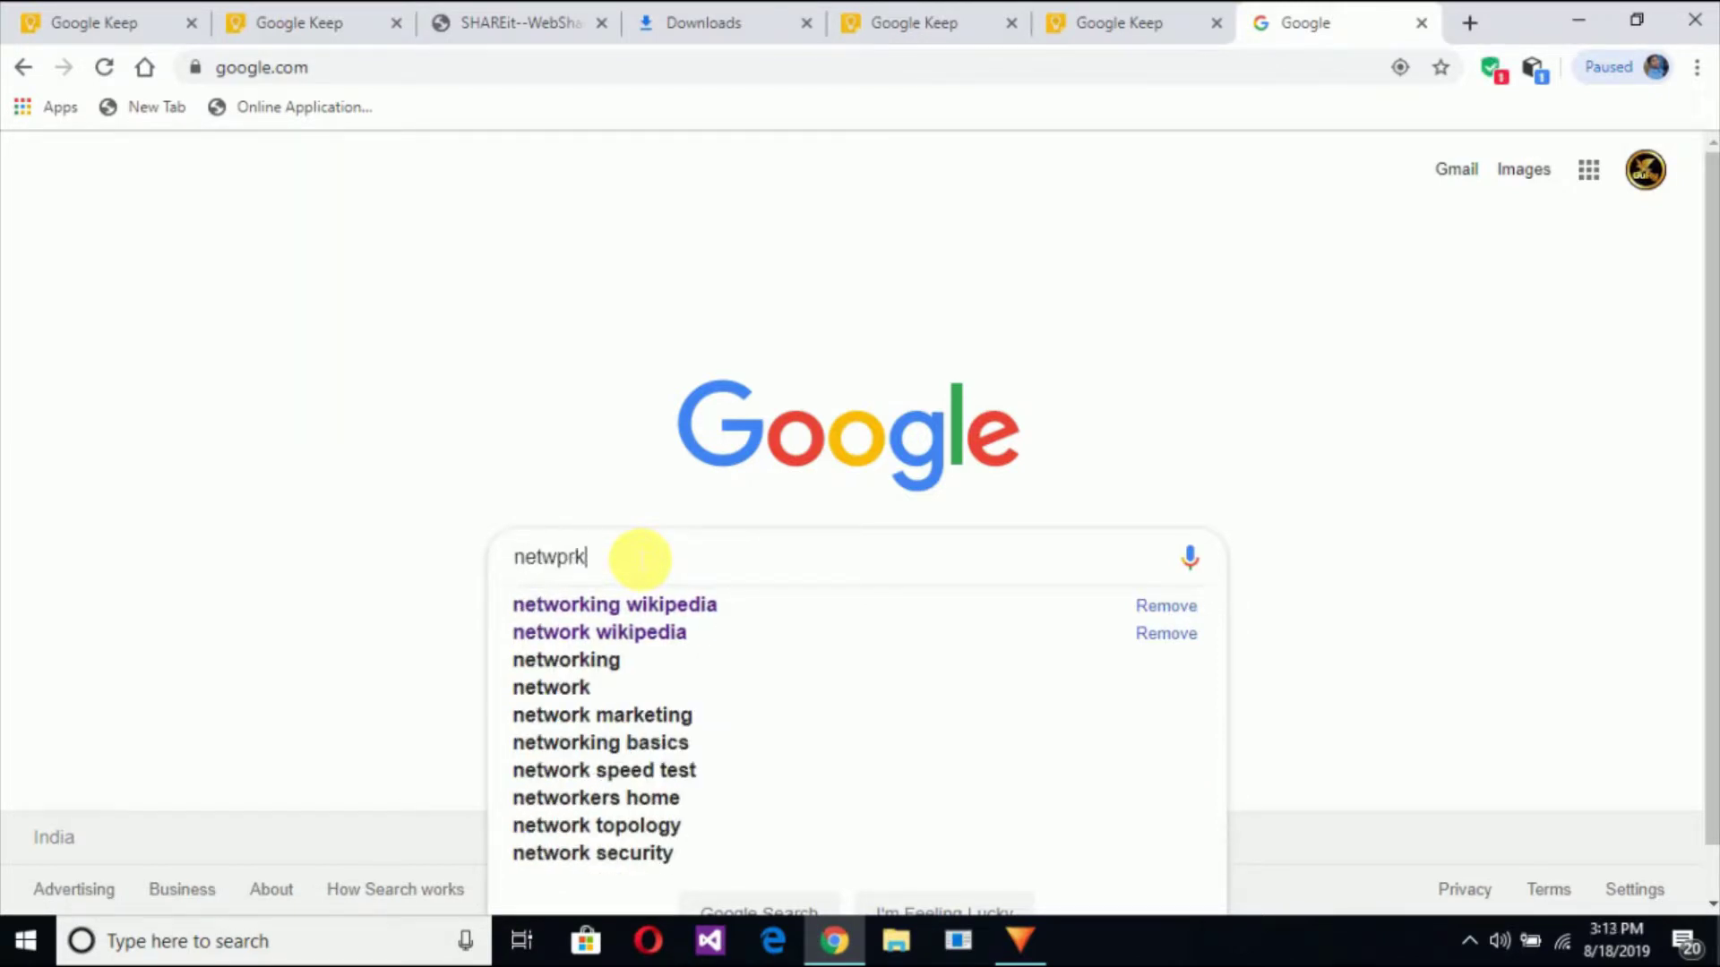
text(inh)
key(BackSpace)
key(BackSpace)
key(BackSpace)
text(ing)
key(Return)
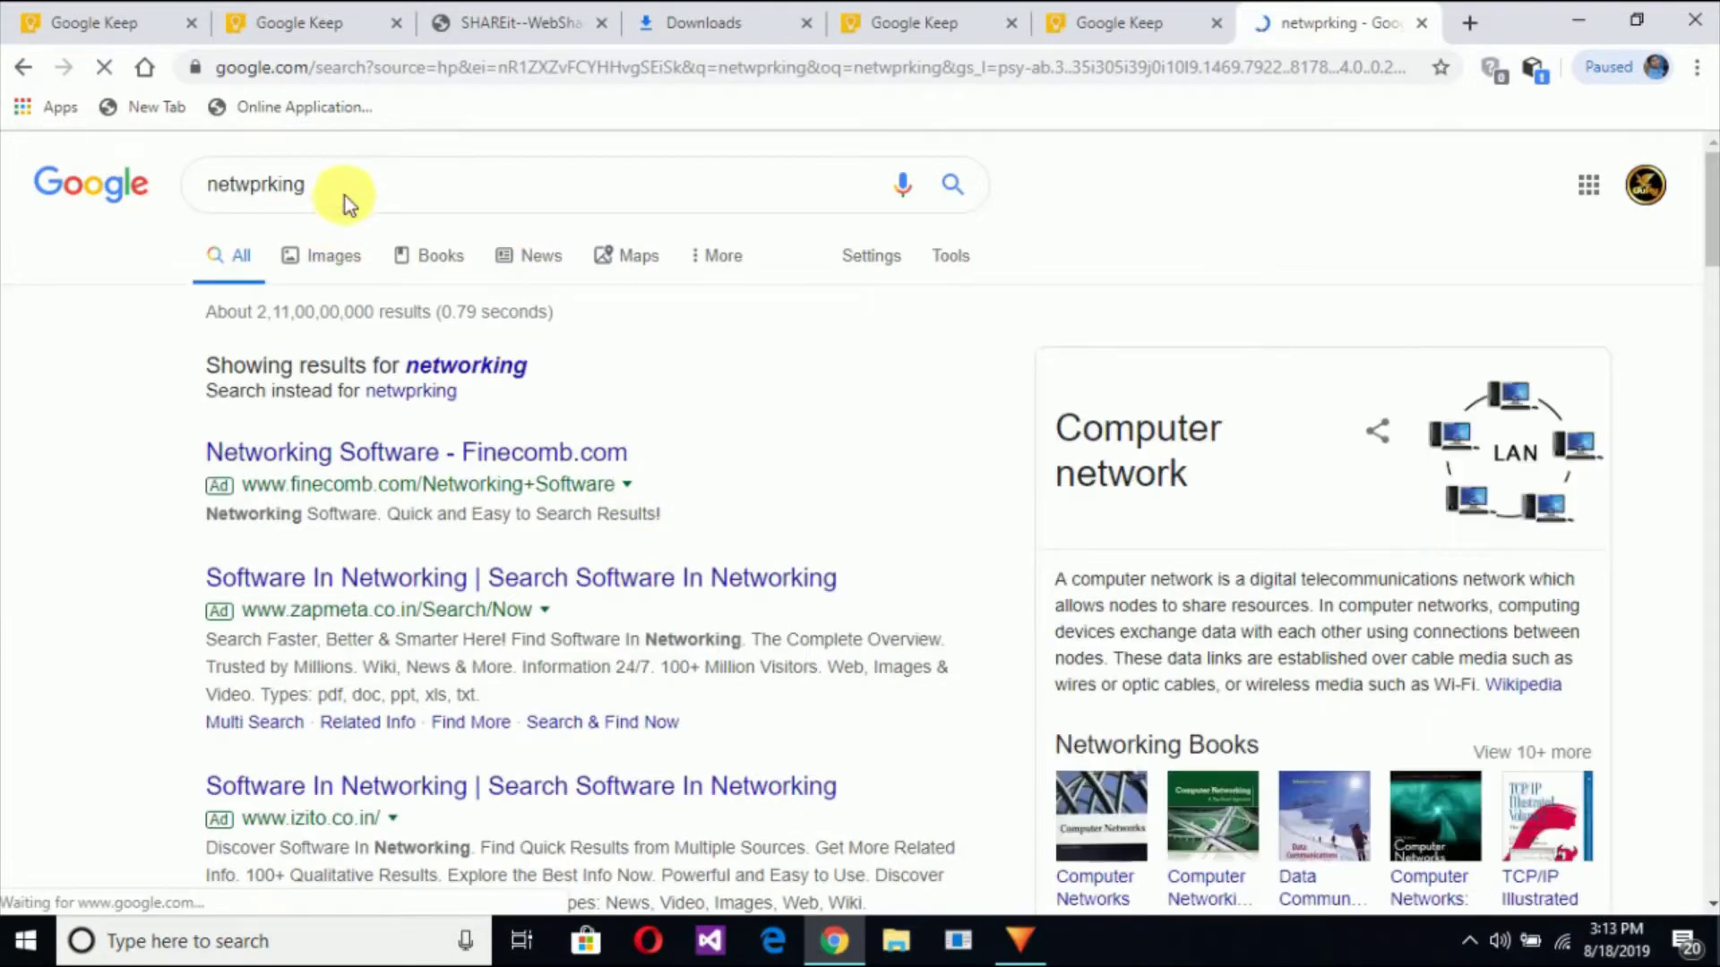
Step: Replace the query and run the 'networking wikipedia' suggestion
click(354, 202)
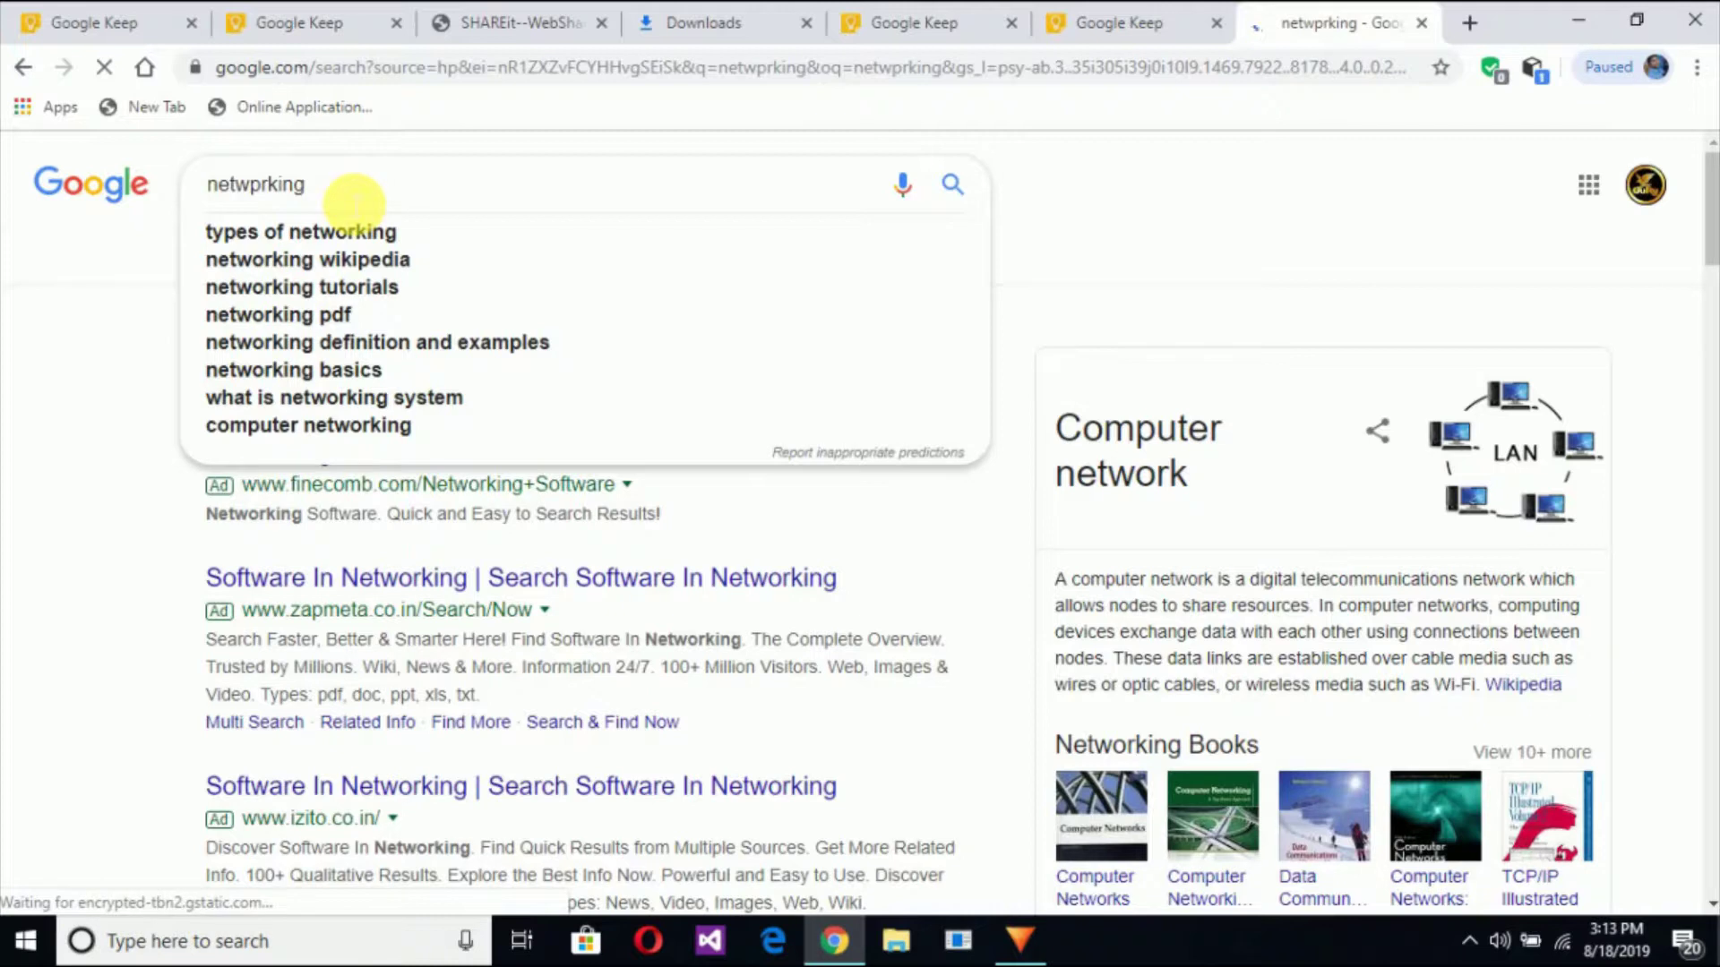
key(ctrl+a)
key(BackSpace)
text(n)
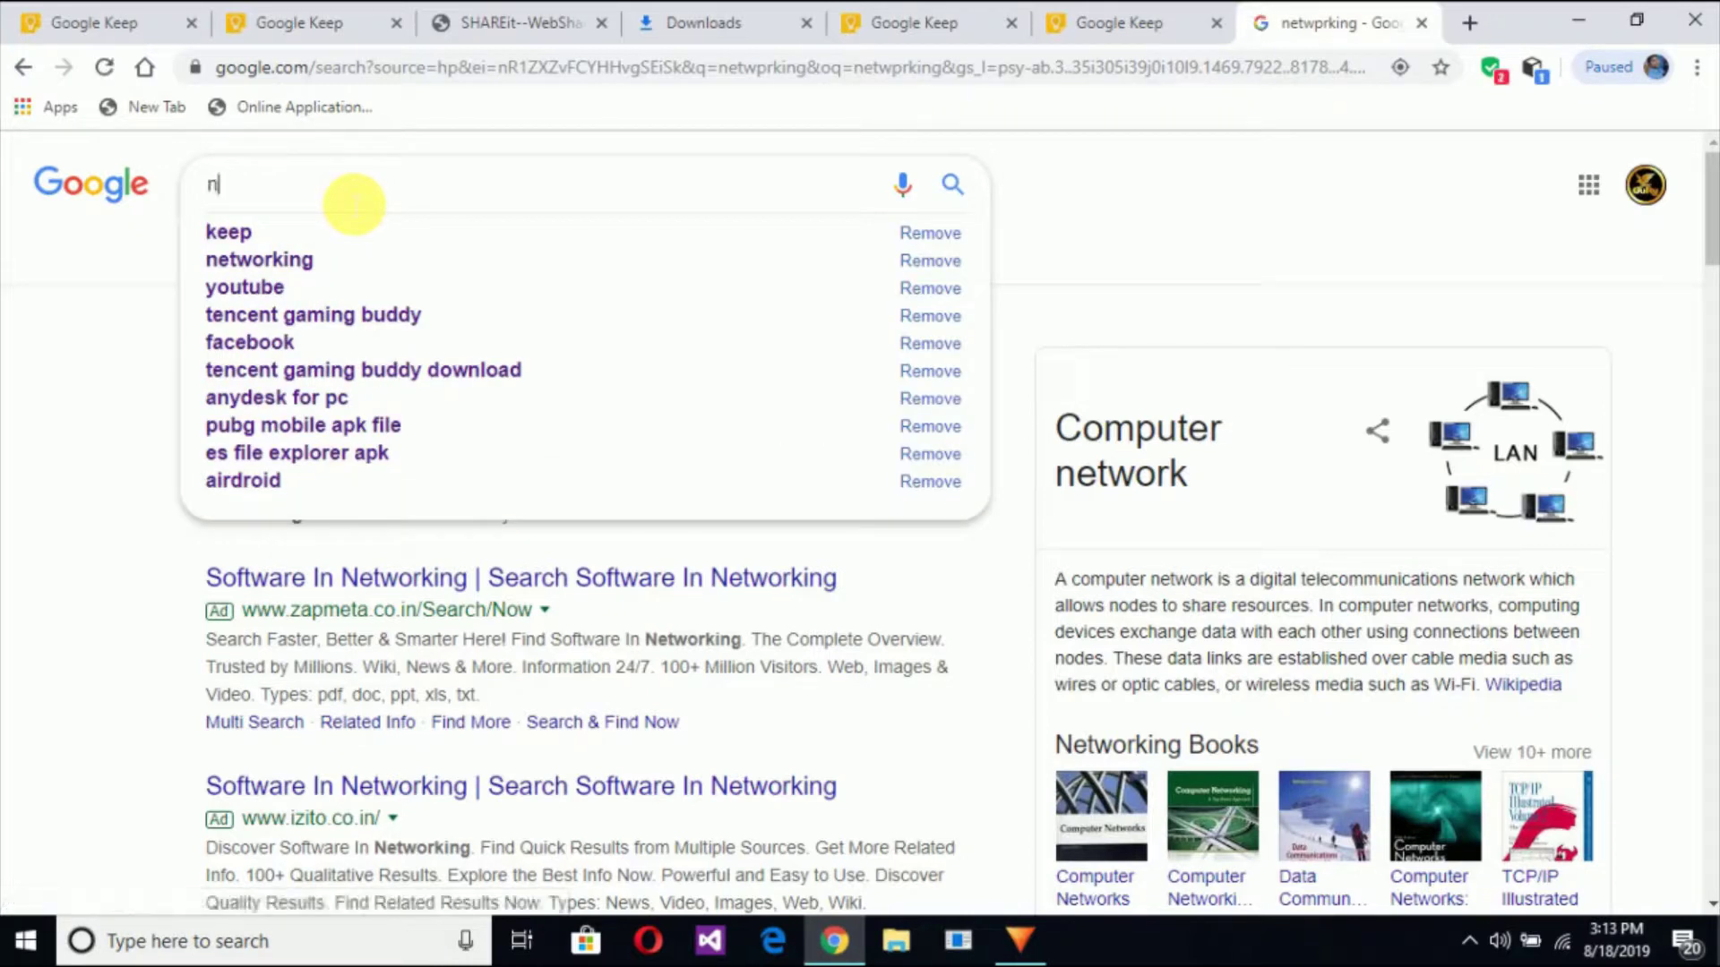
text(etwor)
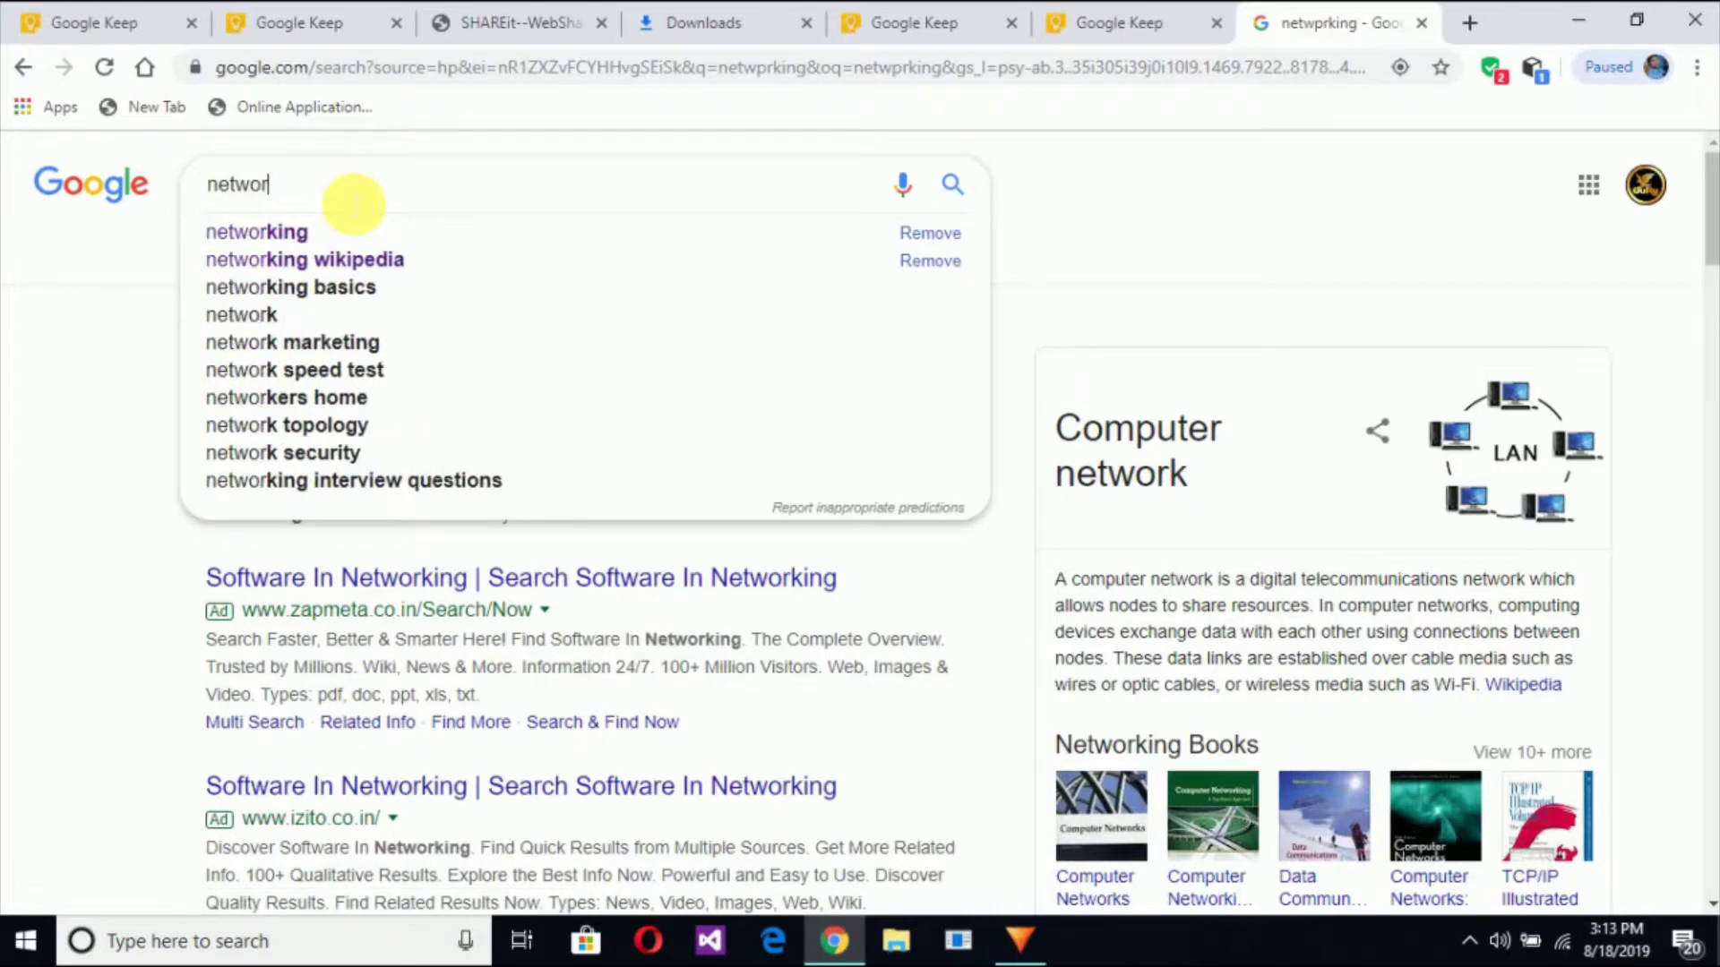
text(king)
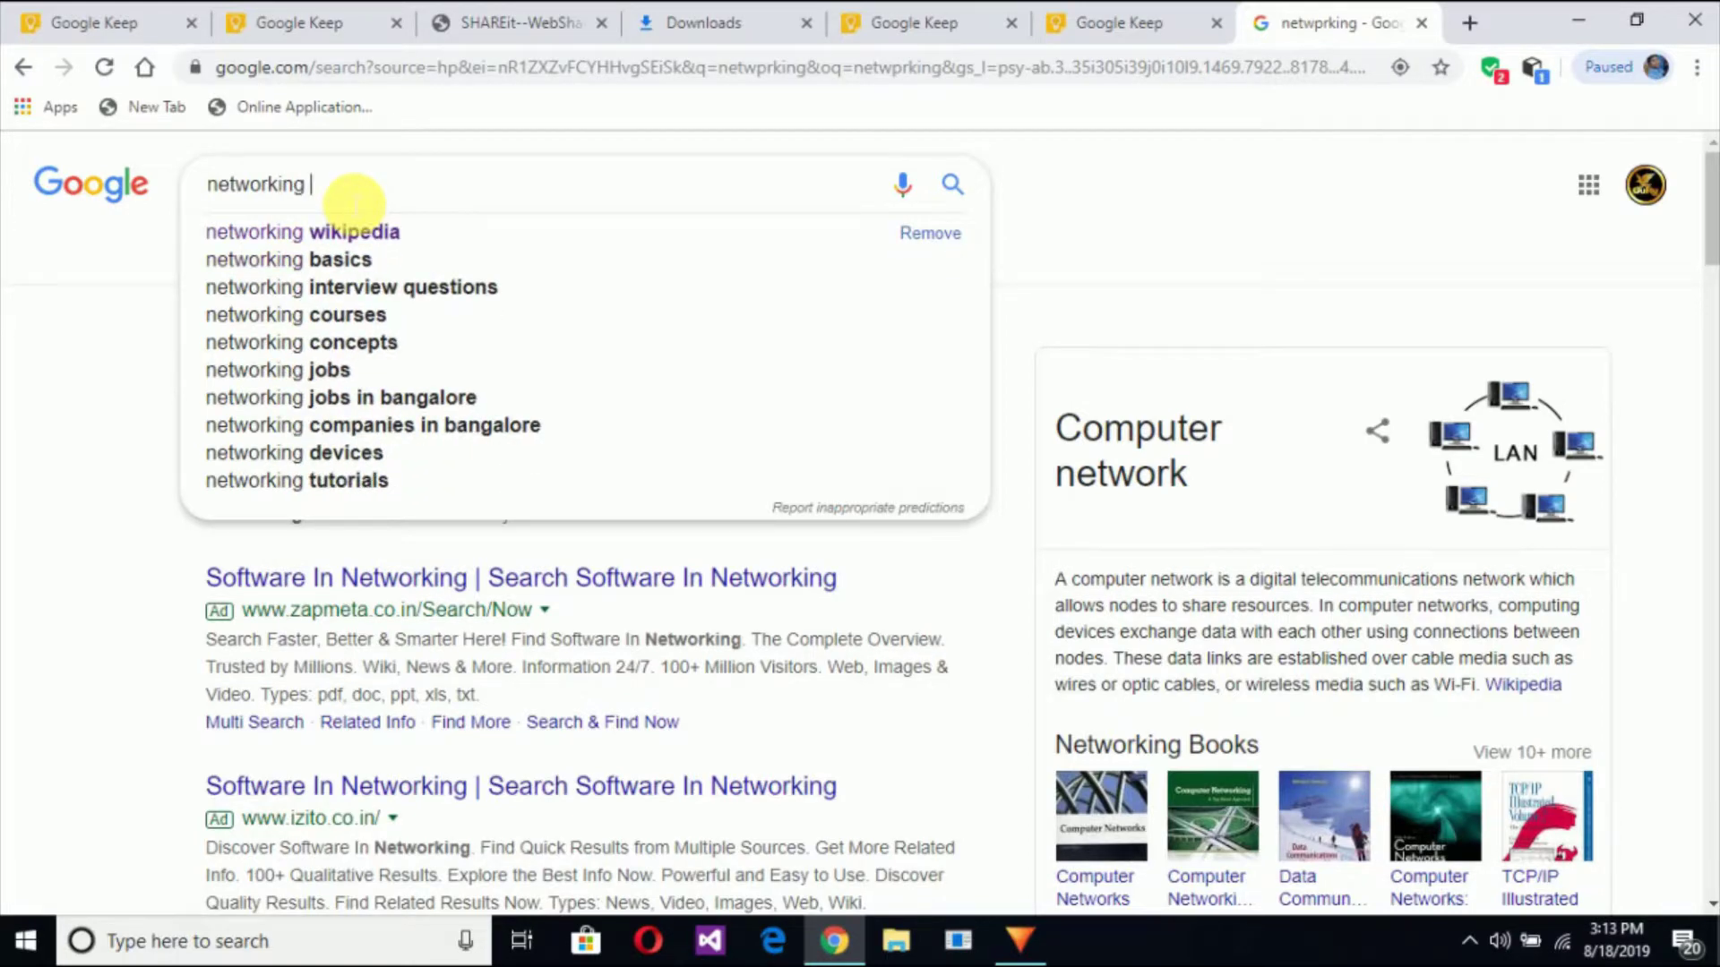
key(Down)
key(Return)
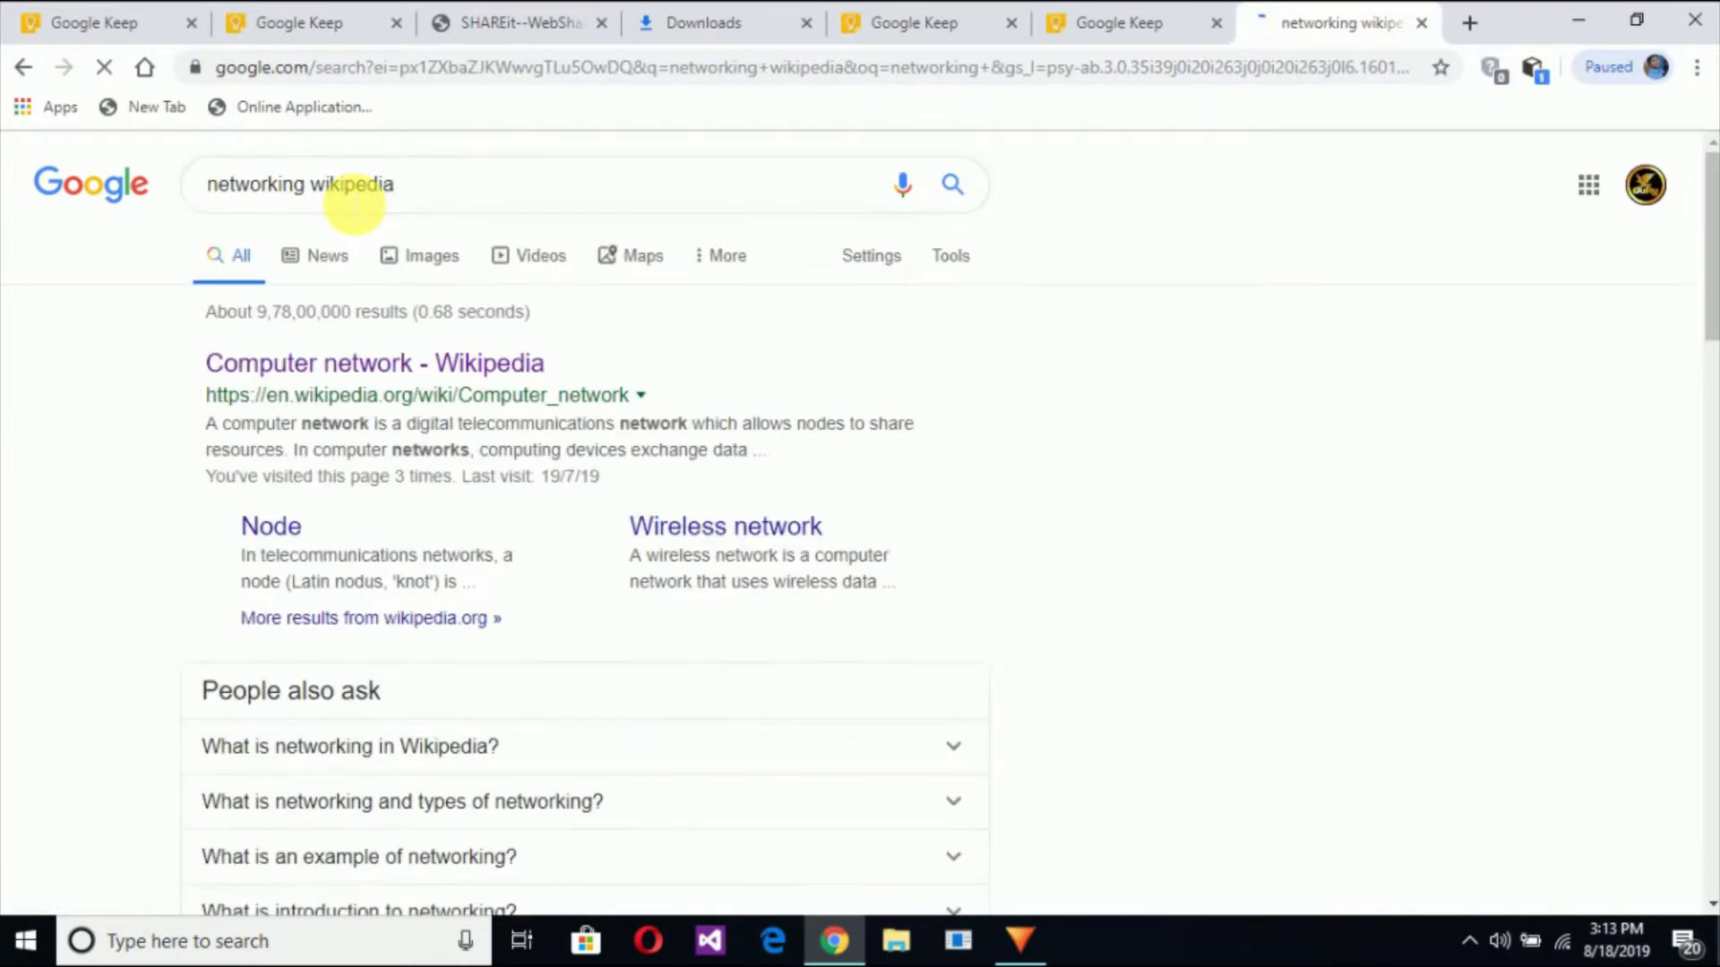
Step: Open the Computer network Wikipedia article, copy its title, and return to Keep
click(331, 376)
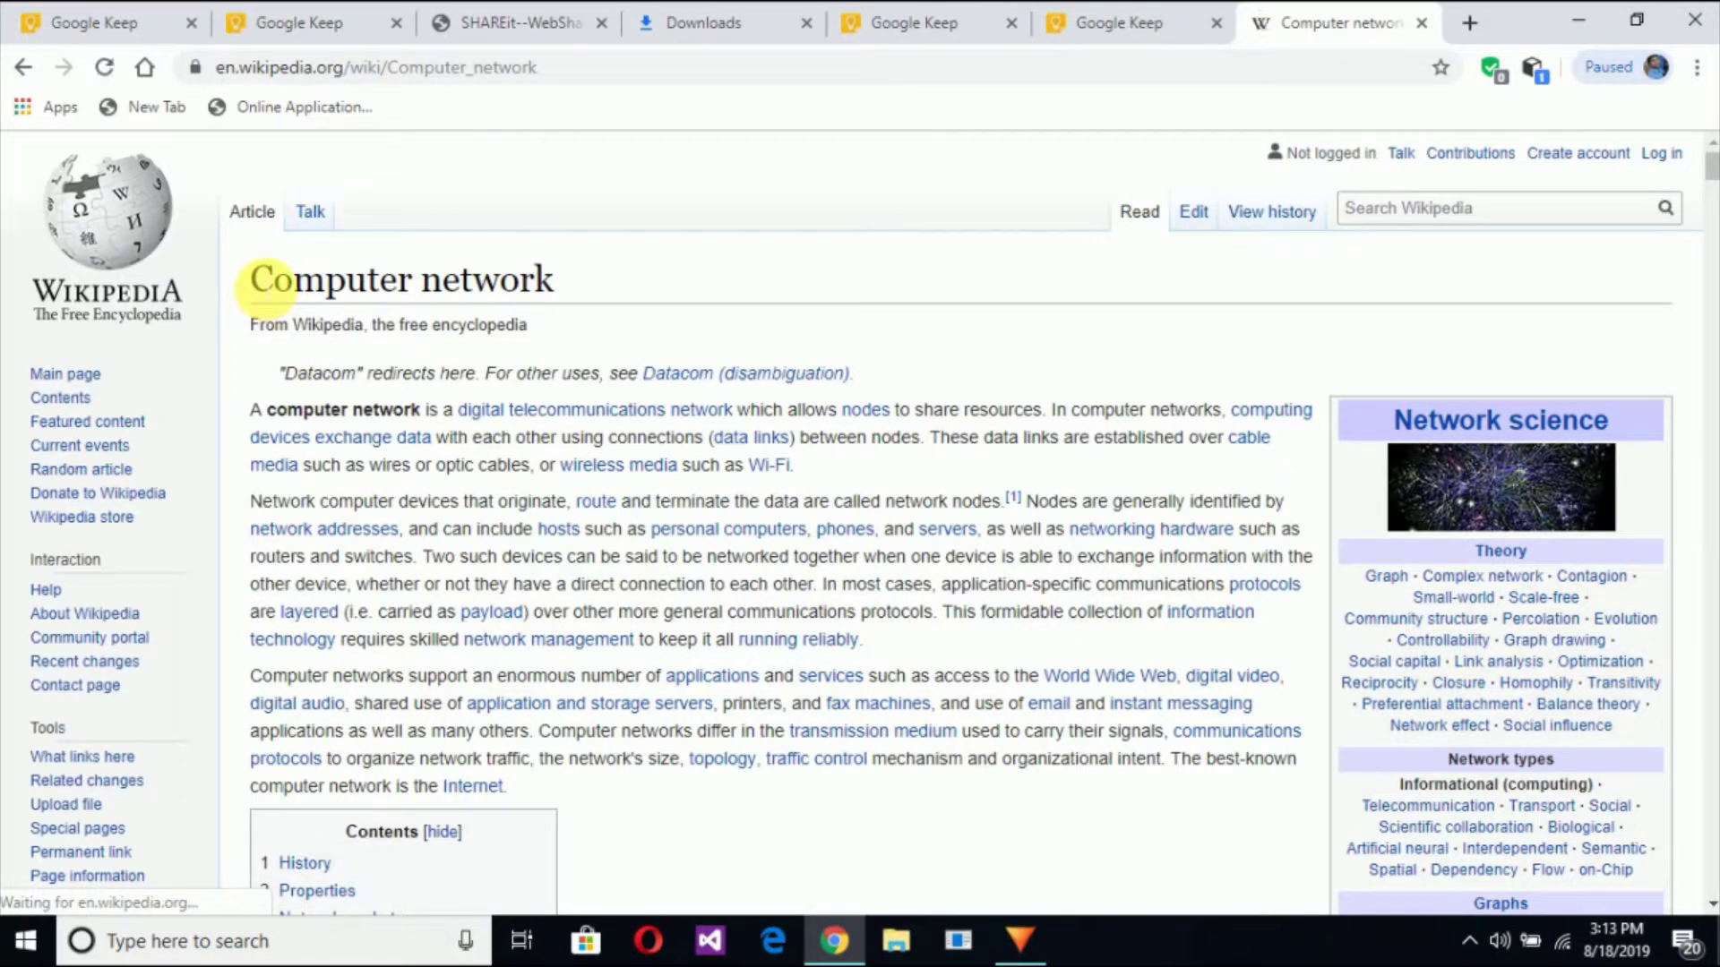
drag(264, 286, 578, 287)
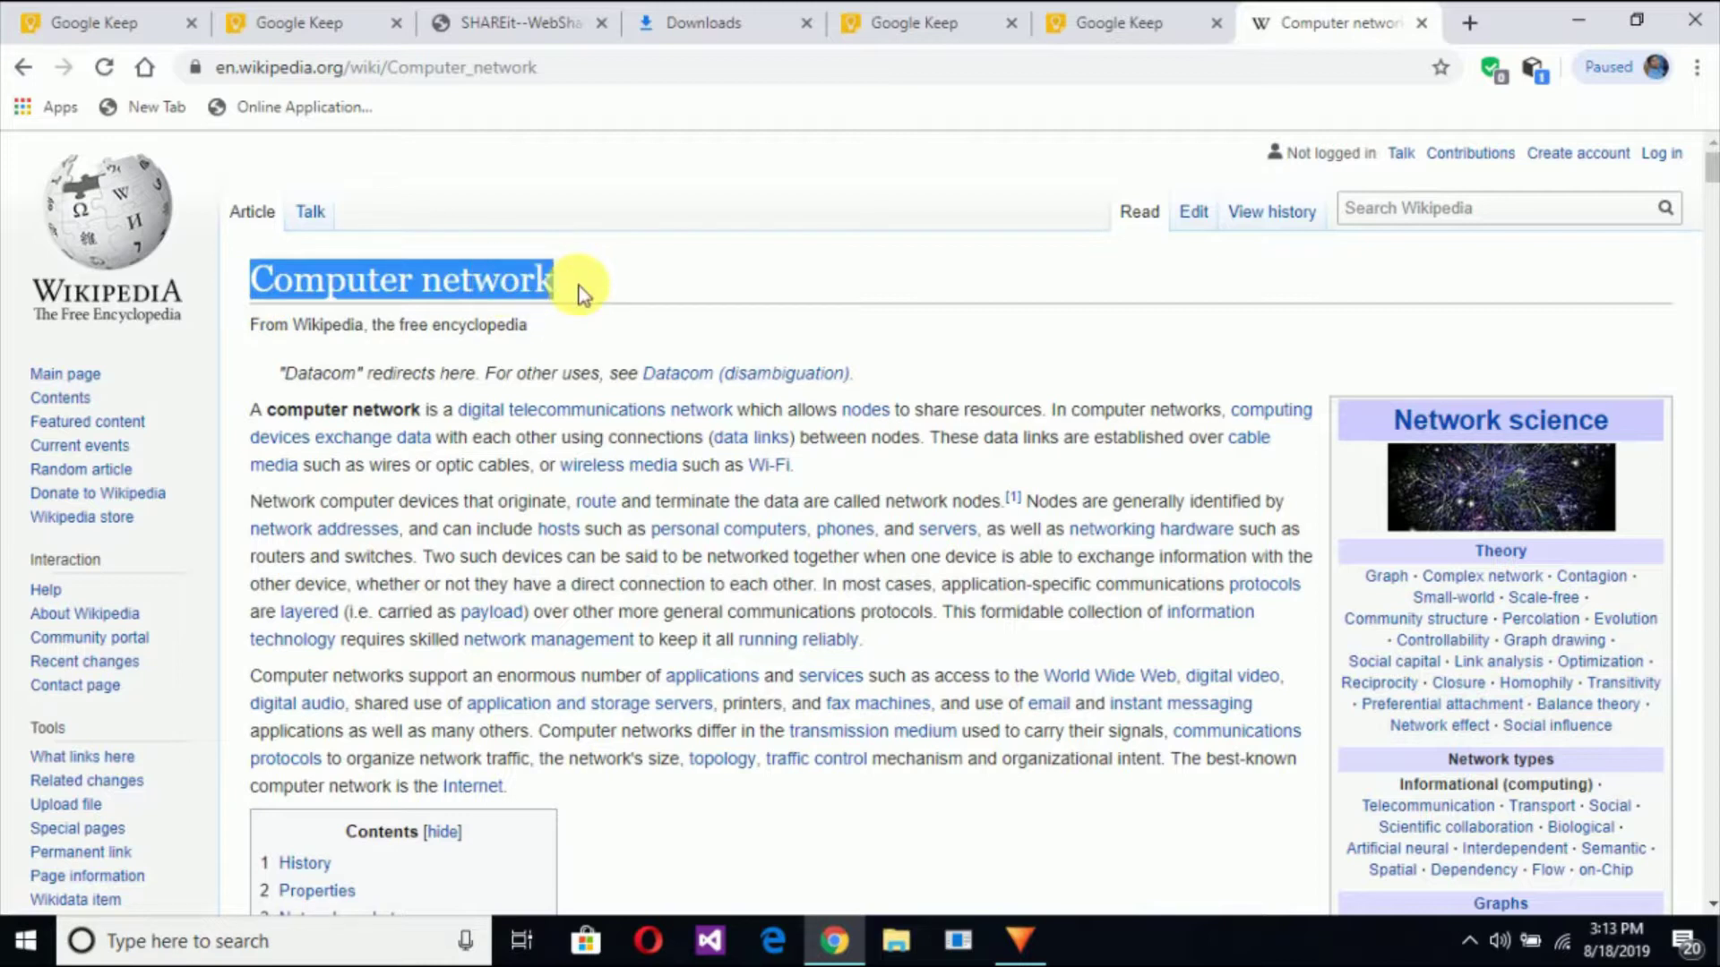
click(580, 289)
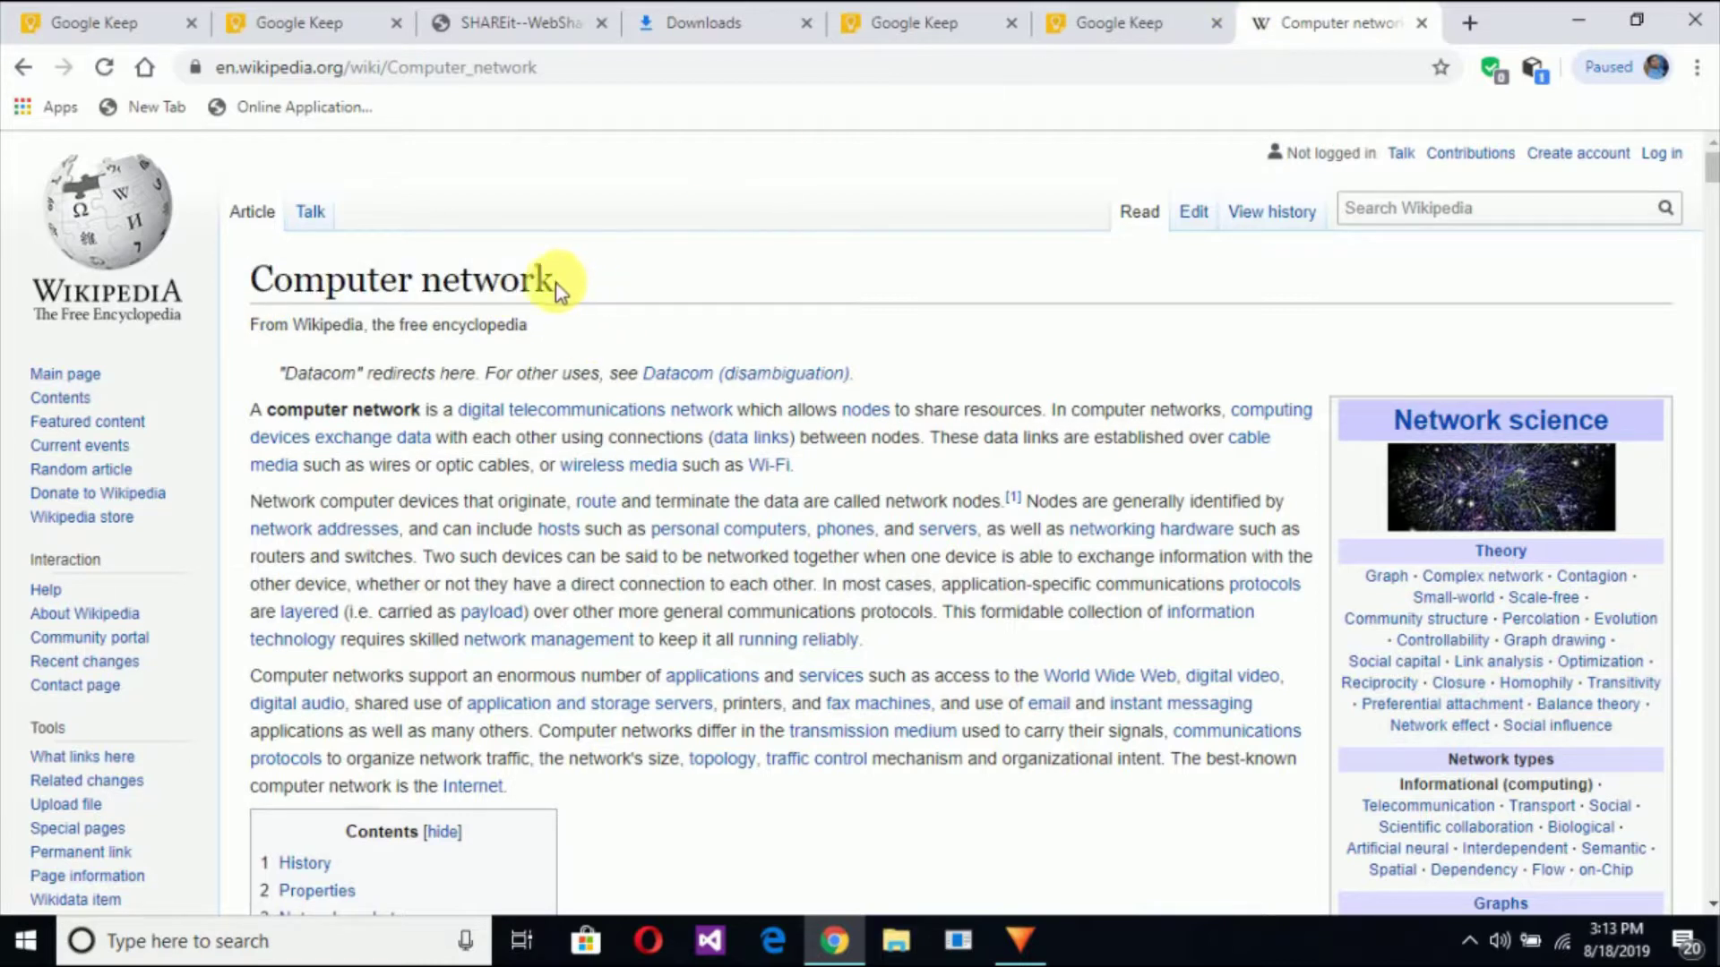
drag(551, 287, 267, 288)
key(ctrl+c)
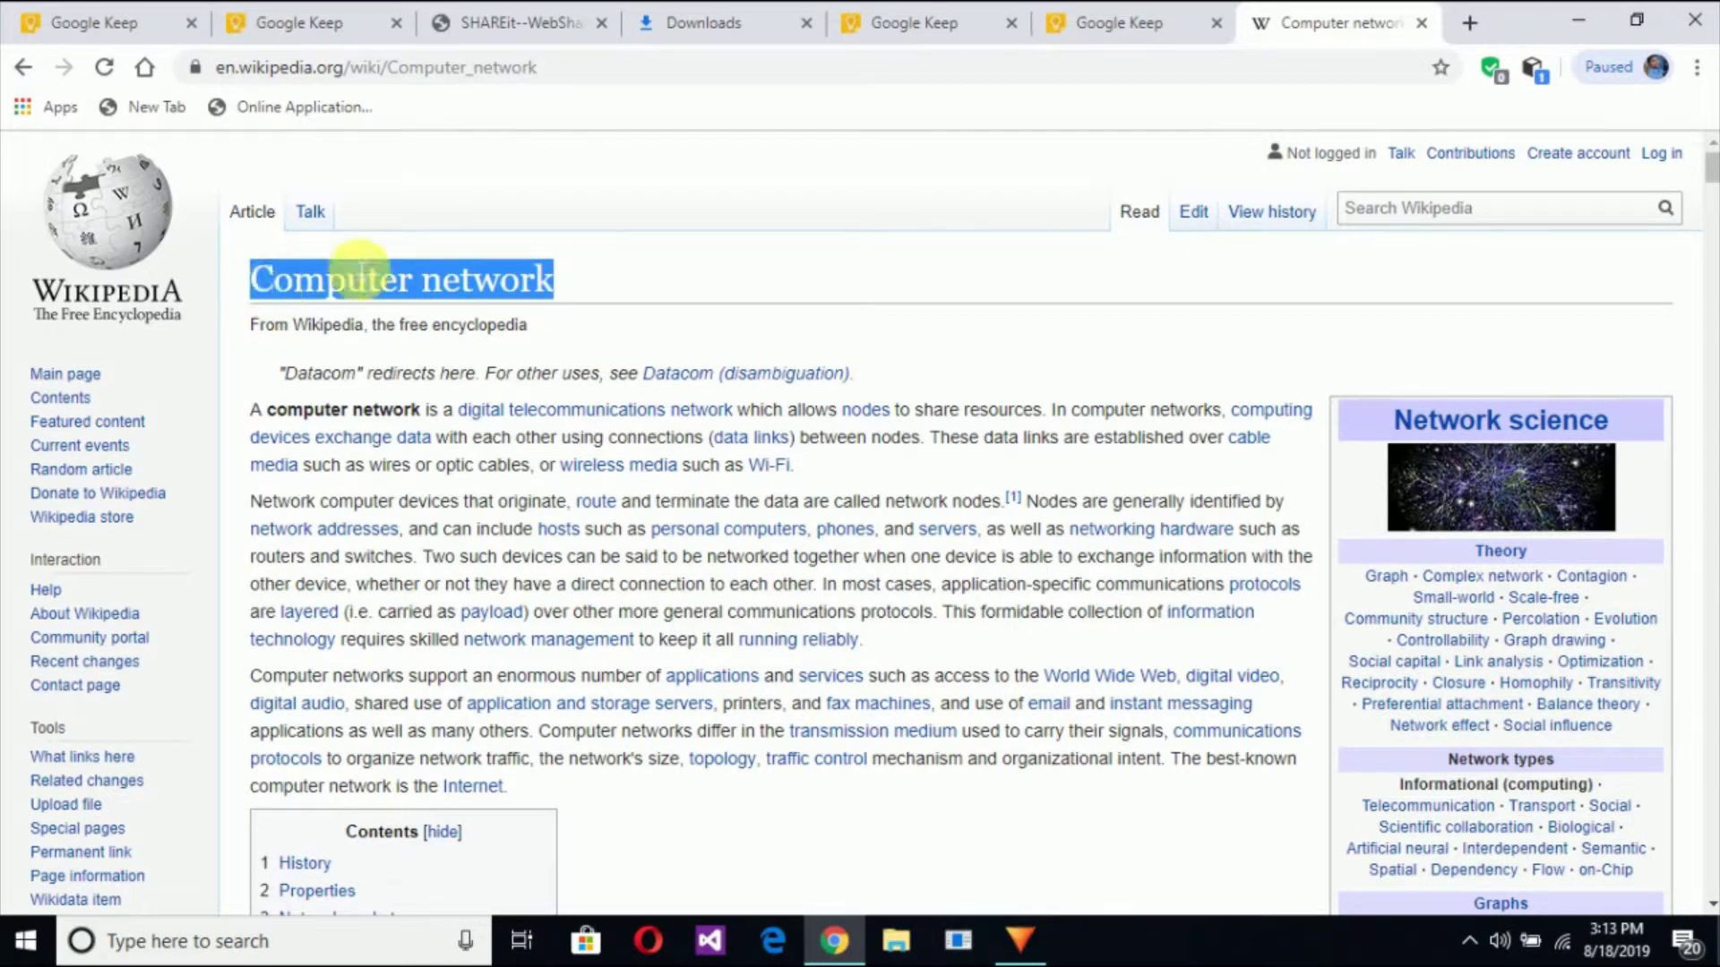
click(1111, 27)
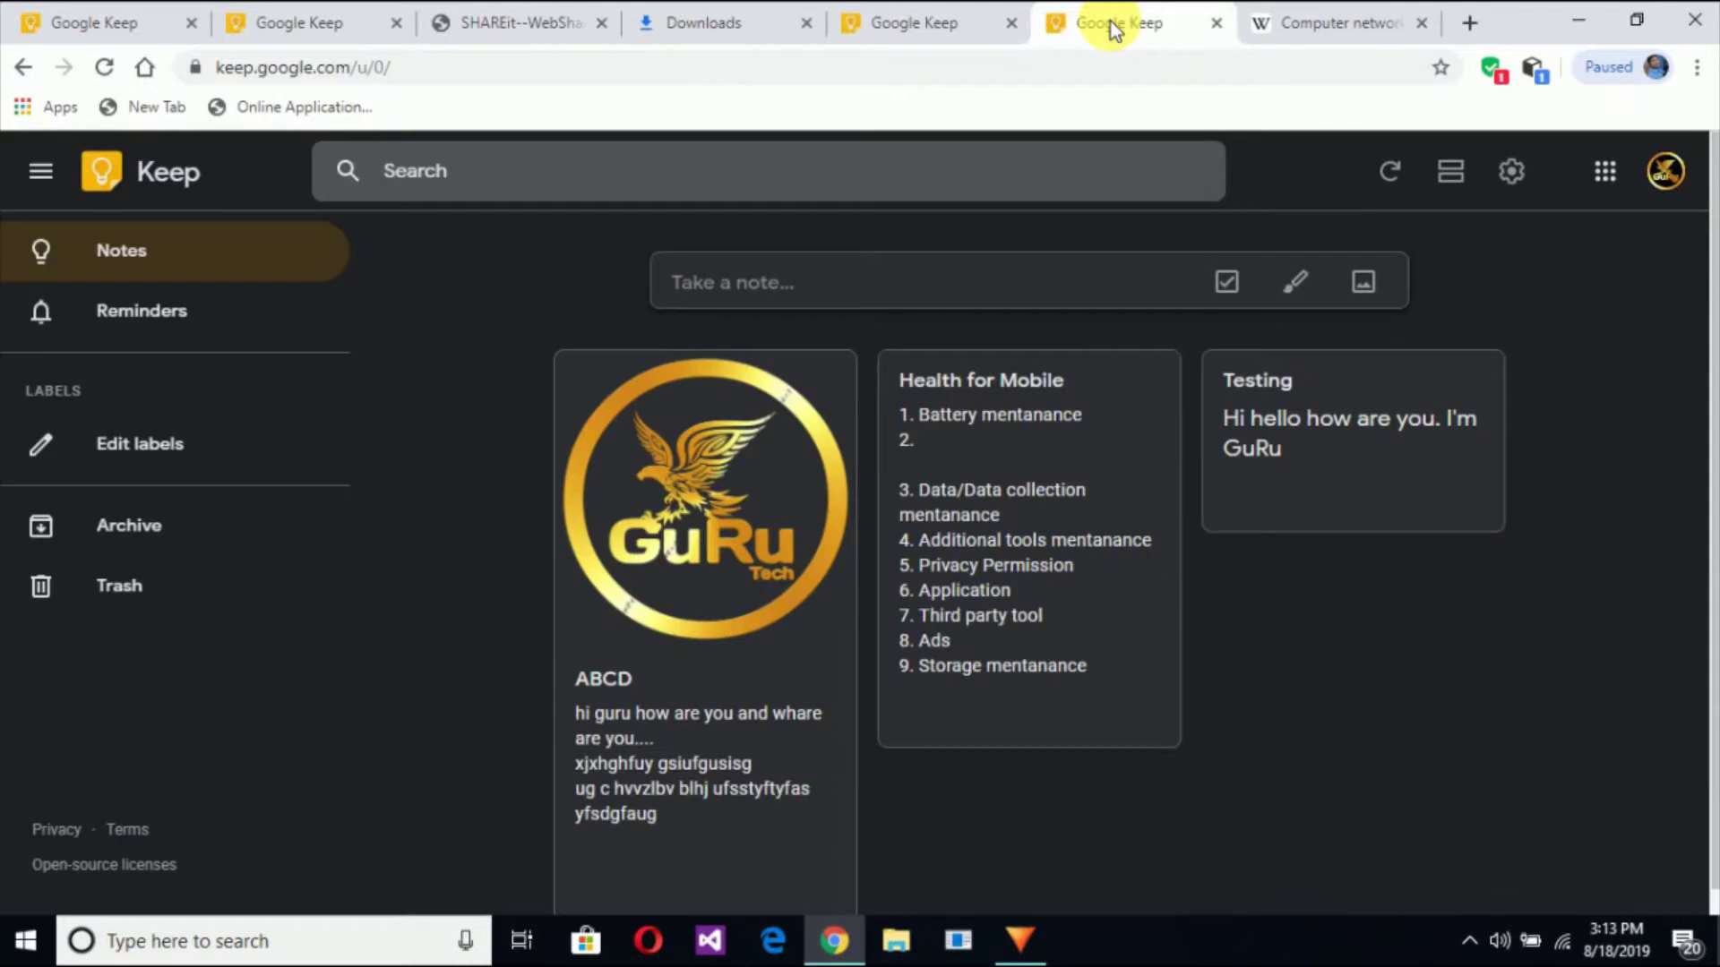
Step: Create a new note titled 'Computer network' by pasting the copied title, leaving the body empty
click(770, 293)
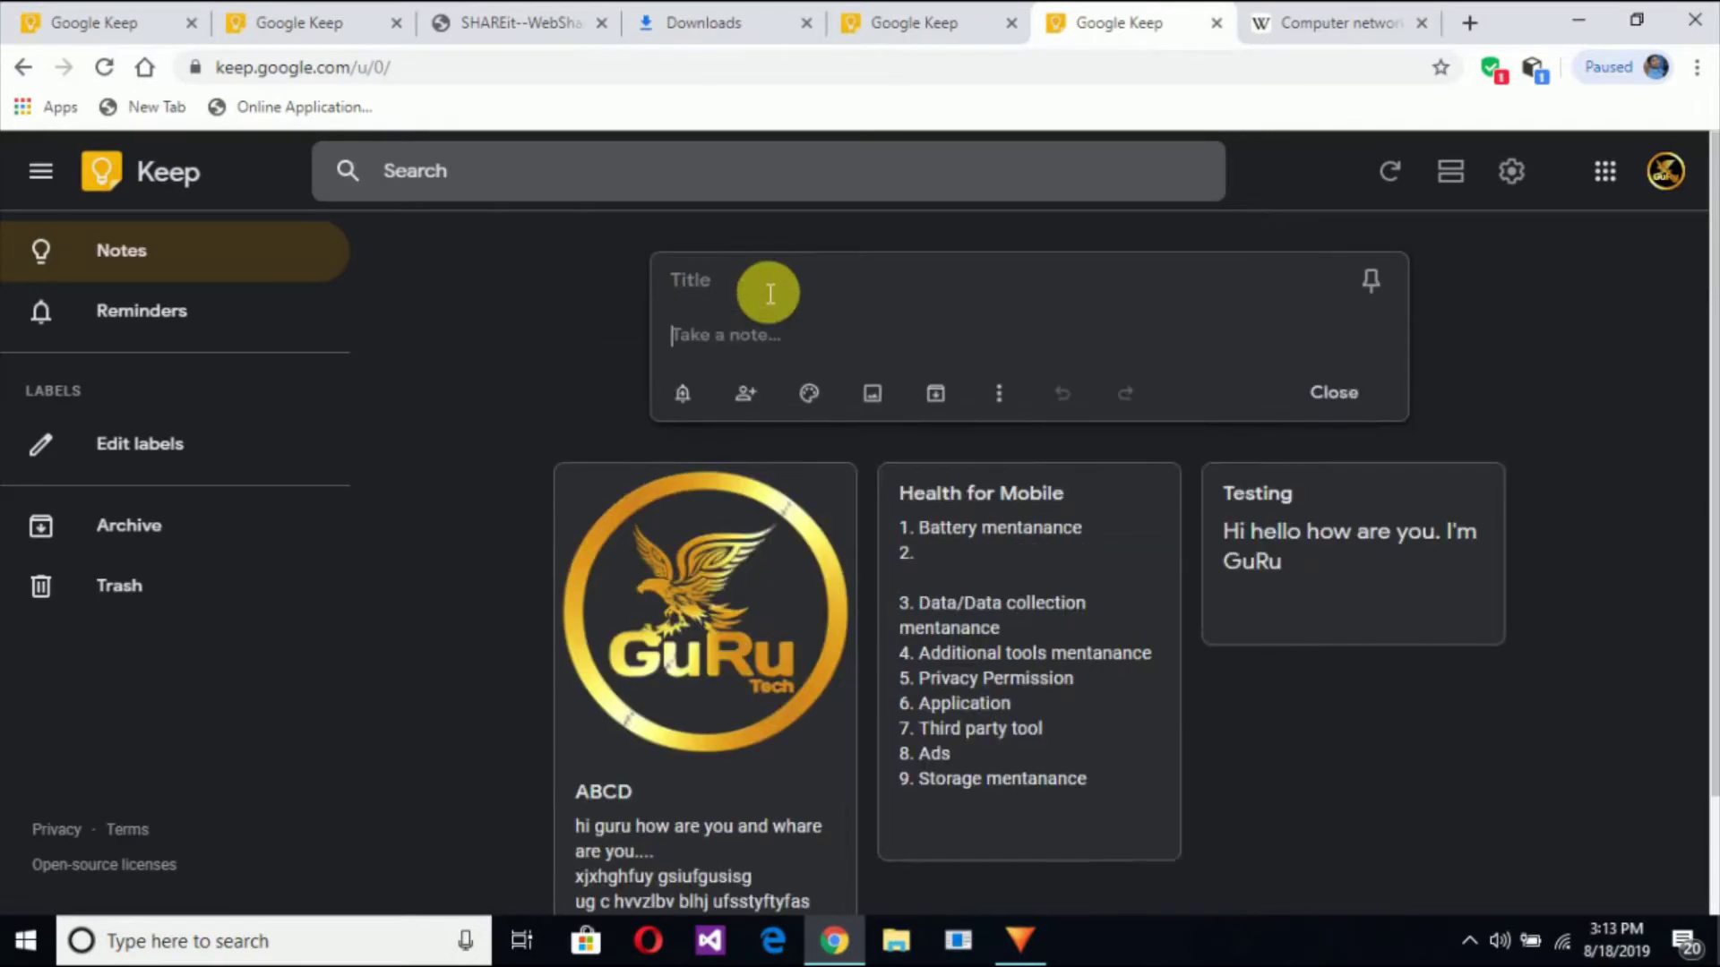
click(746, 295)
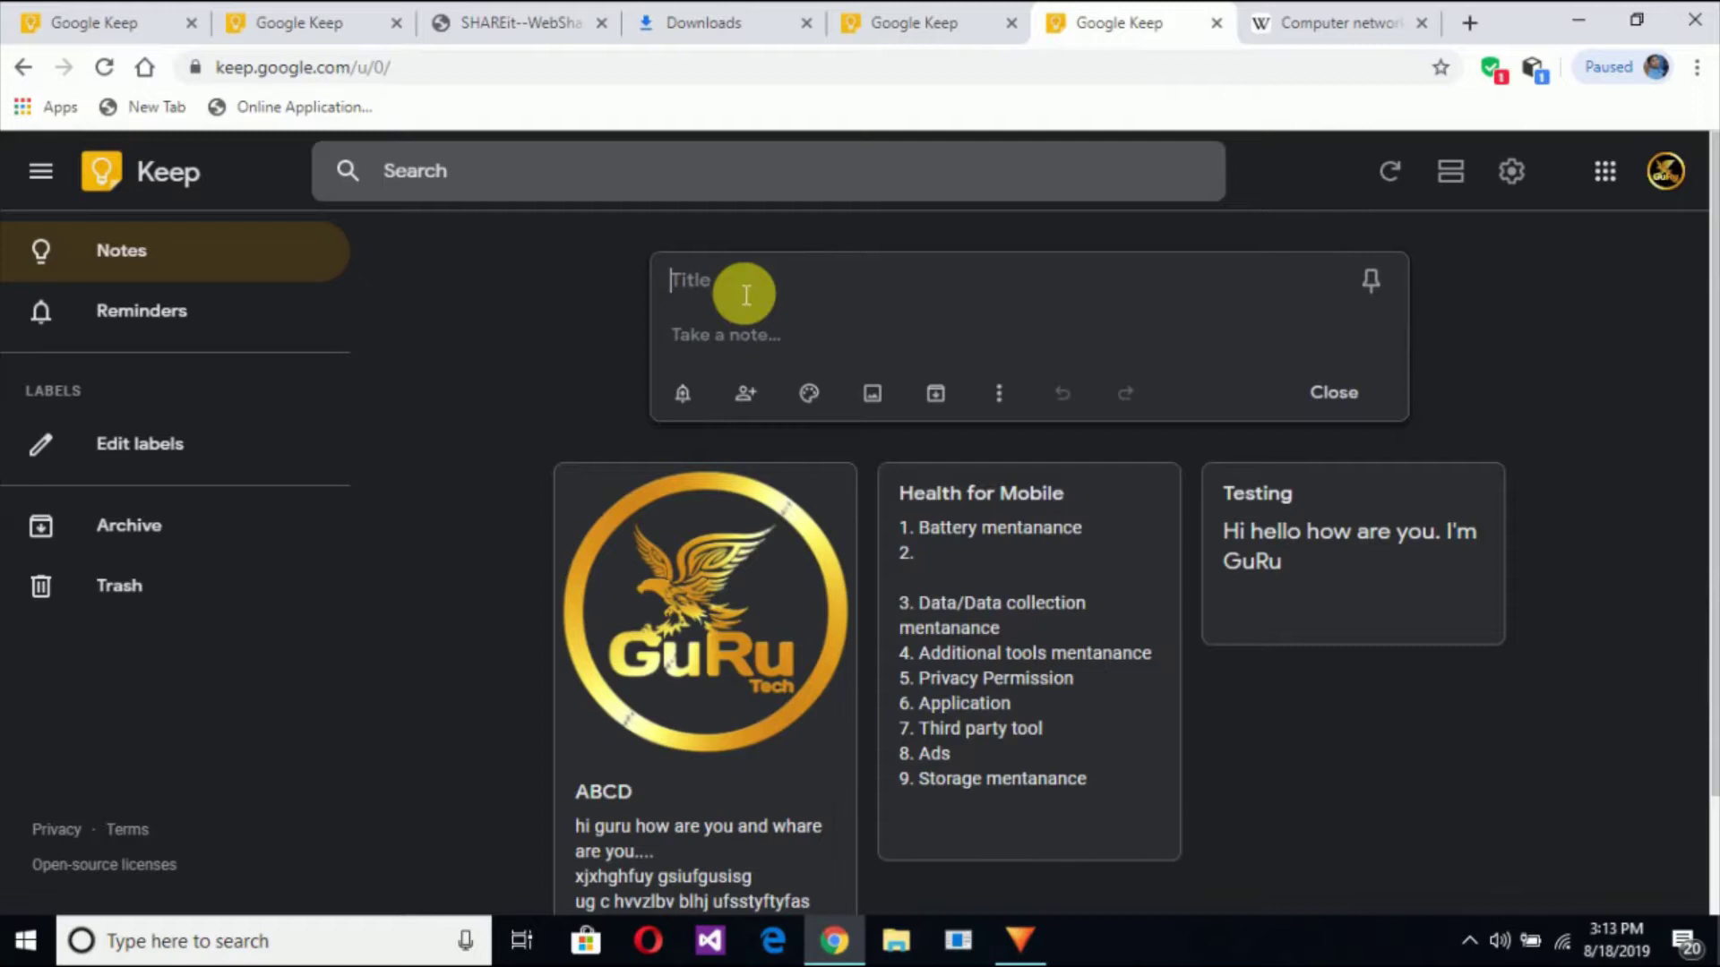
key(ctrl+v)
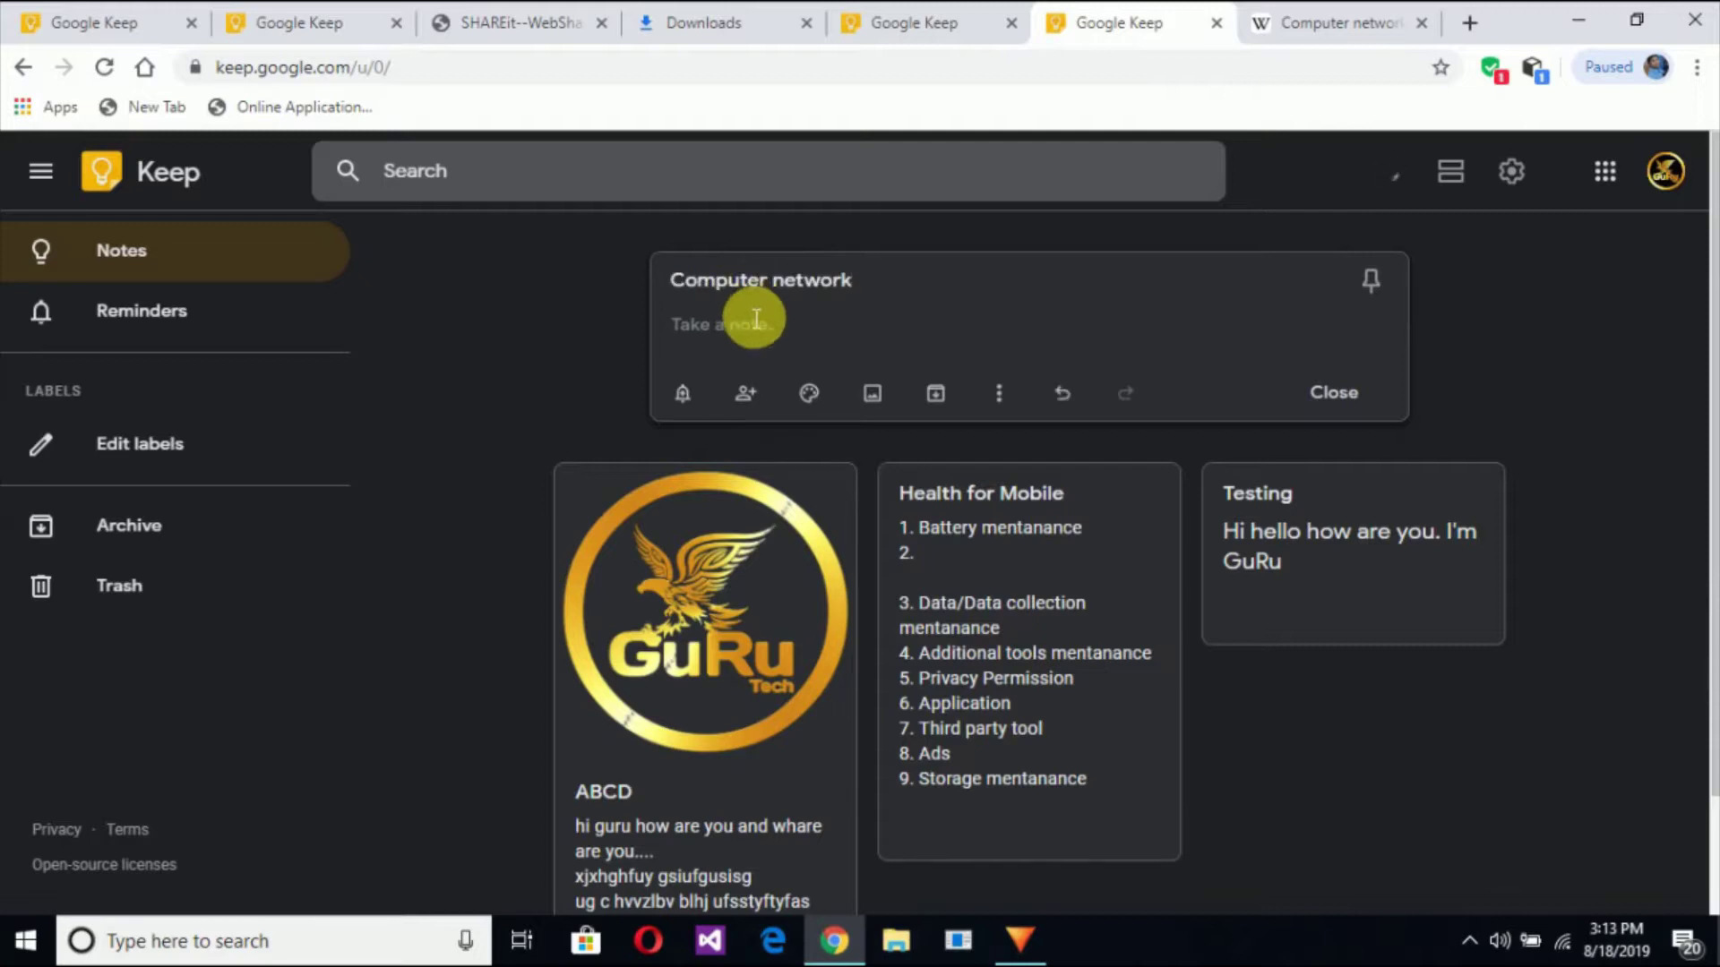
click(755, 339)
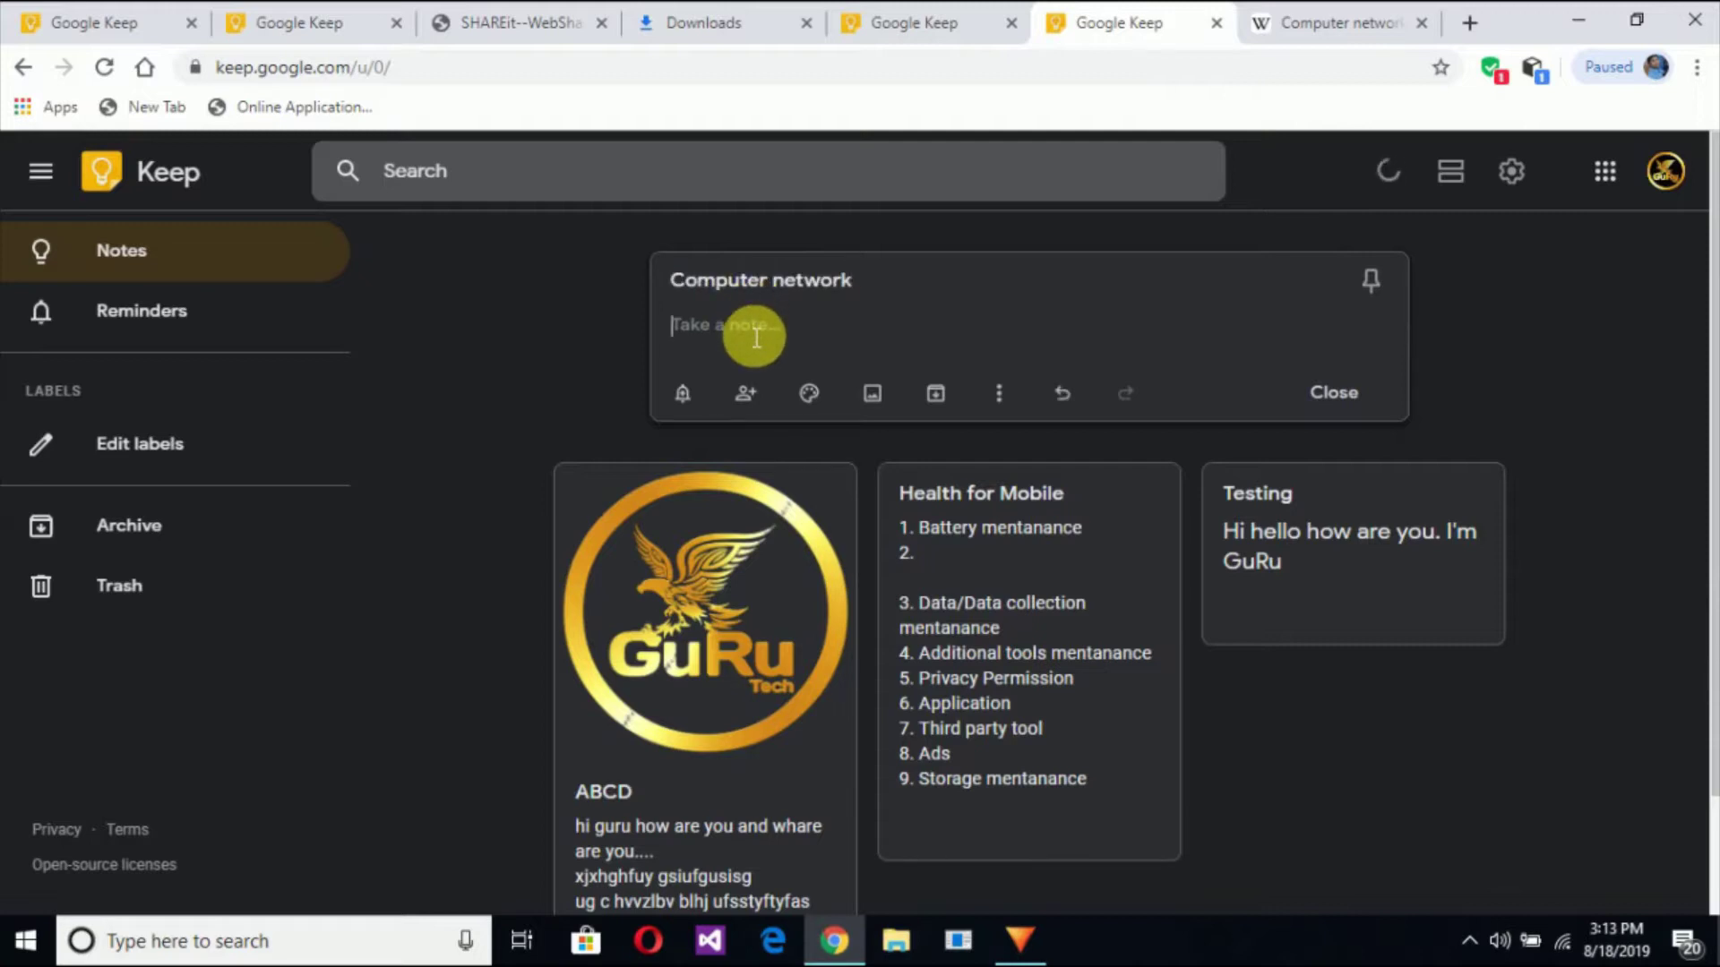
click(1370, 20)
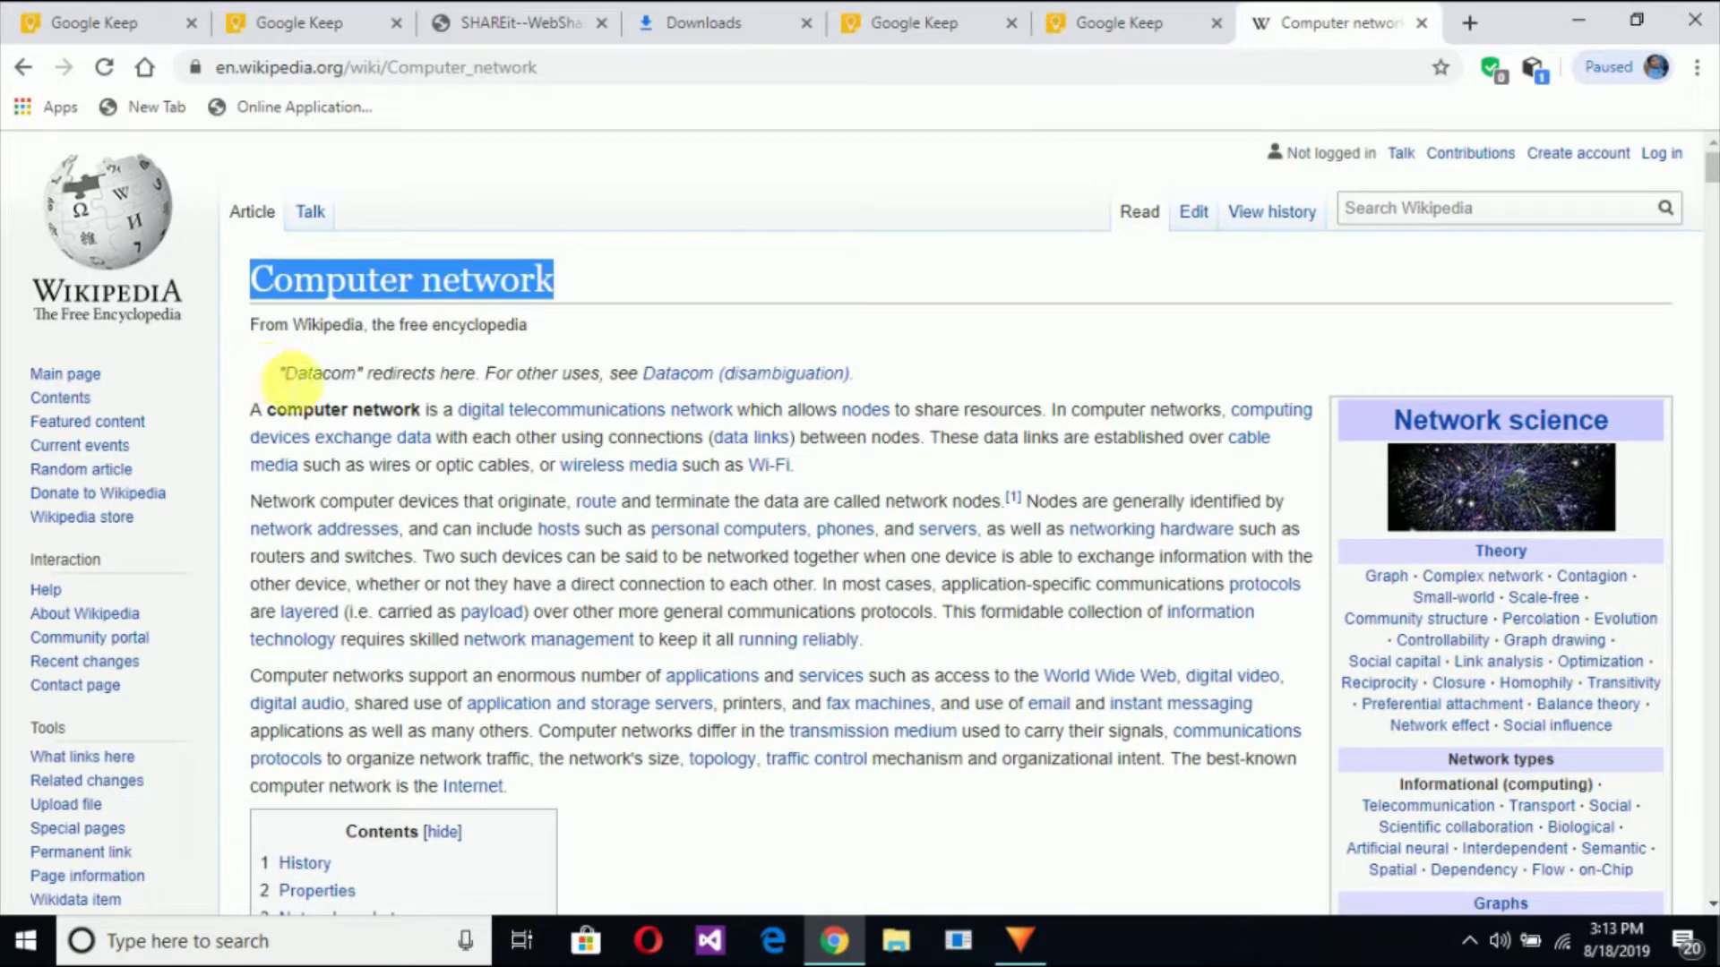
Step: Select the article intro from the Datacom hatnote through the opening paragraphs and infobox
drag(276, 373, 283, 373)
drag(349, 434, 584, 795)
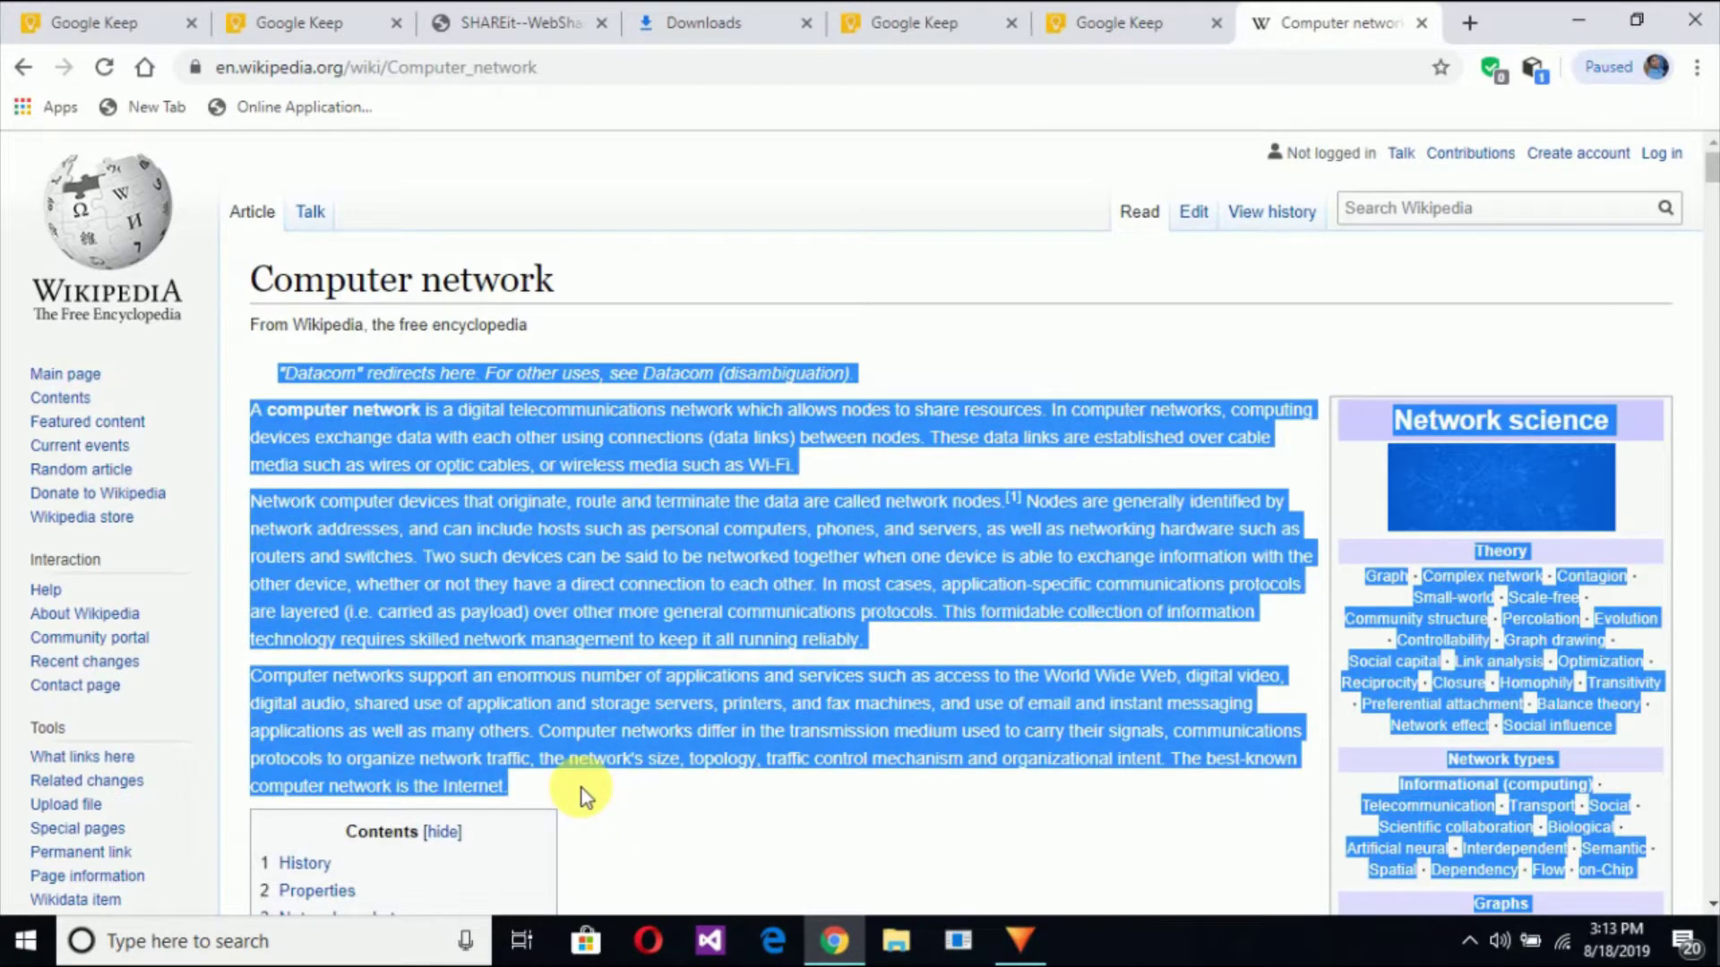
click(1154, 23)
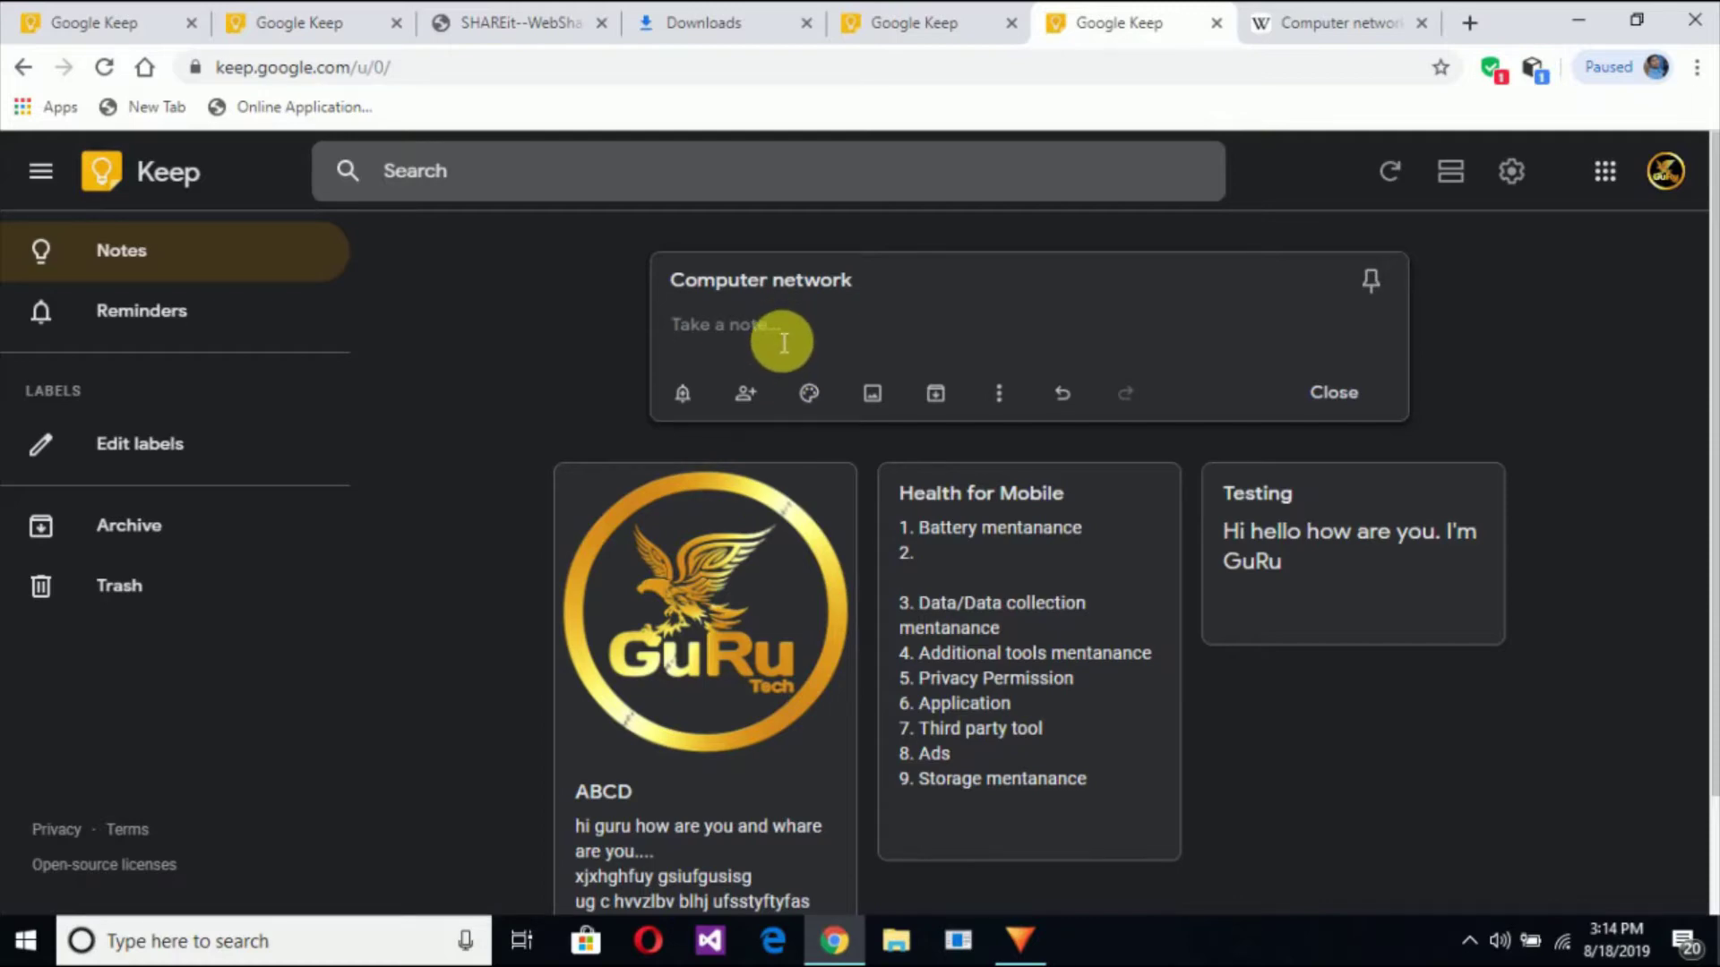
Step: Paste the Wikipedia intro into the note body, close to save, and reopen the note
key(ctrl+v)
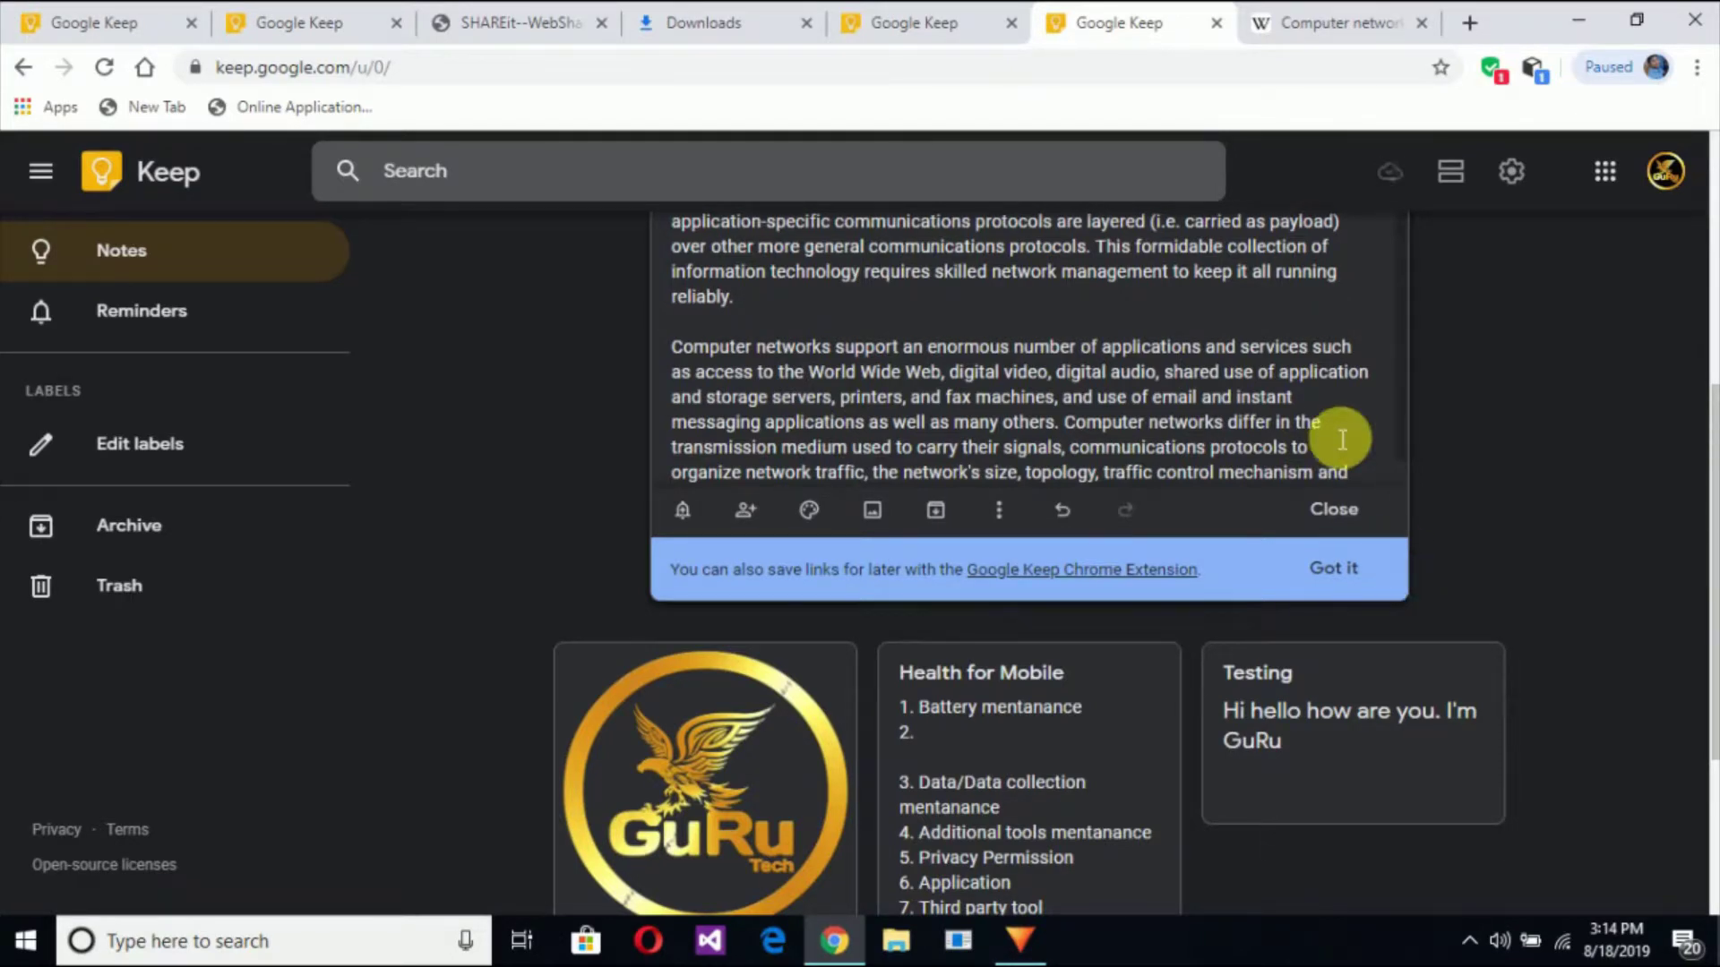
scroll(1341, 439, down, 10)
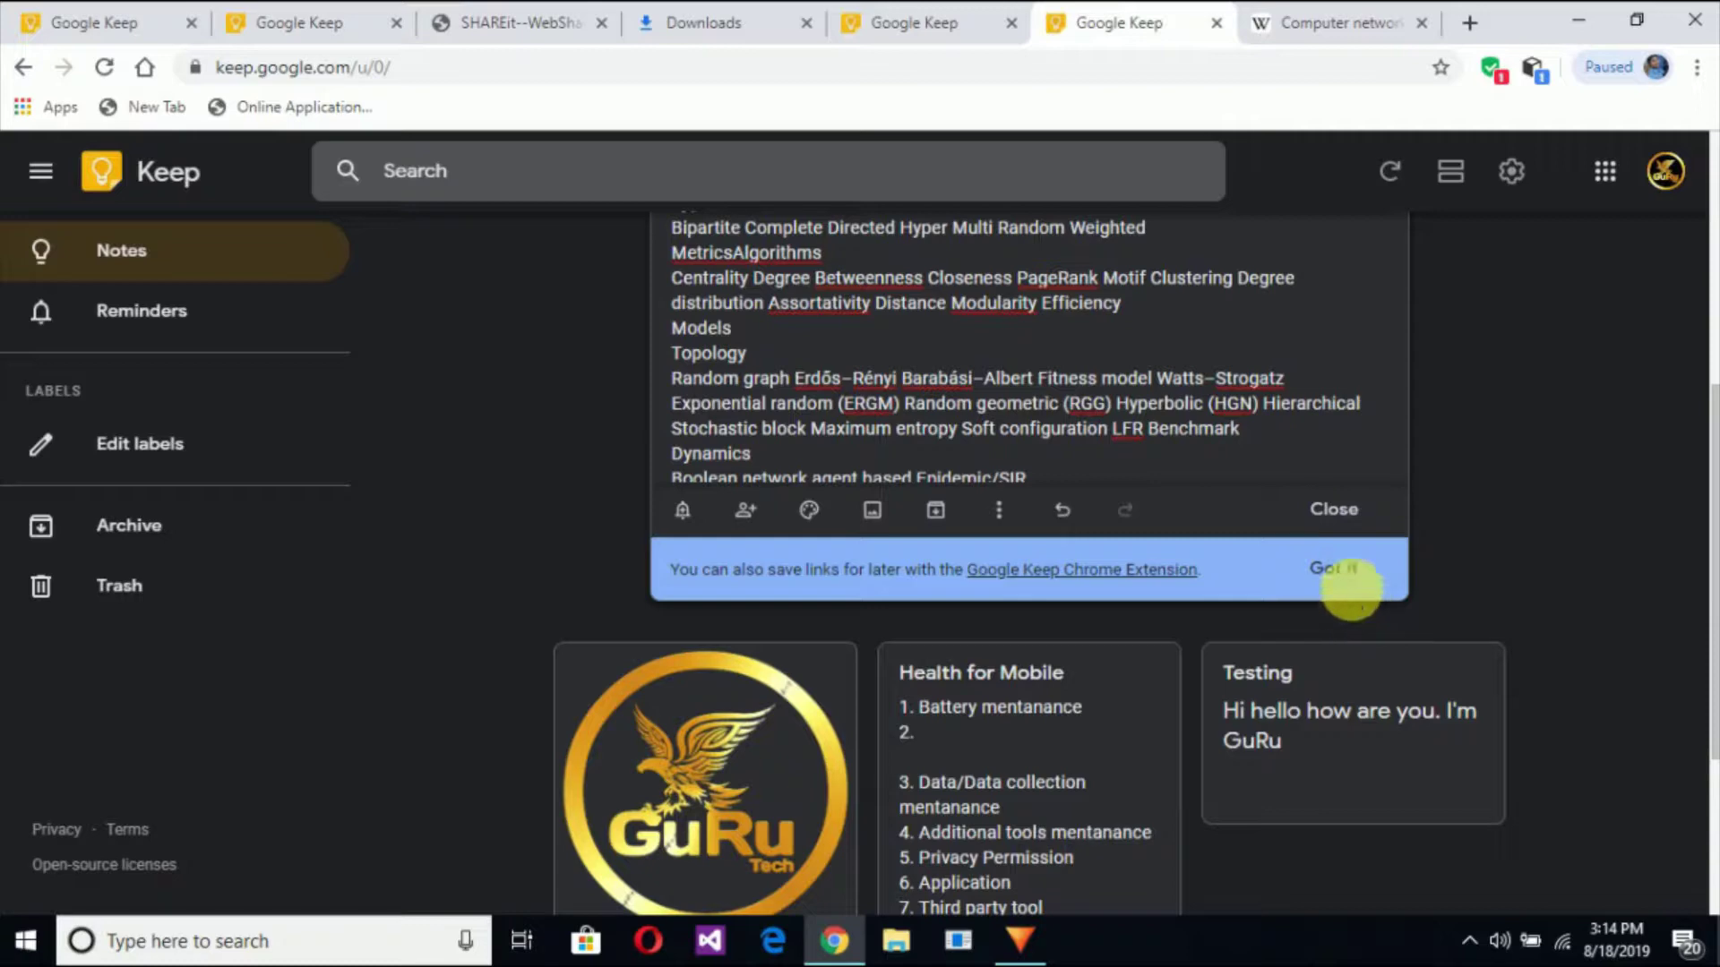
click(1480, 518)
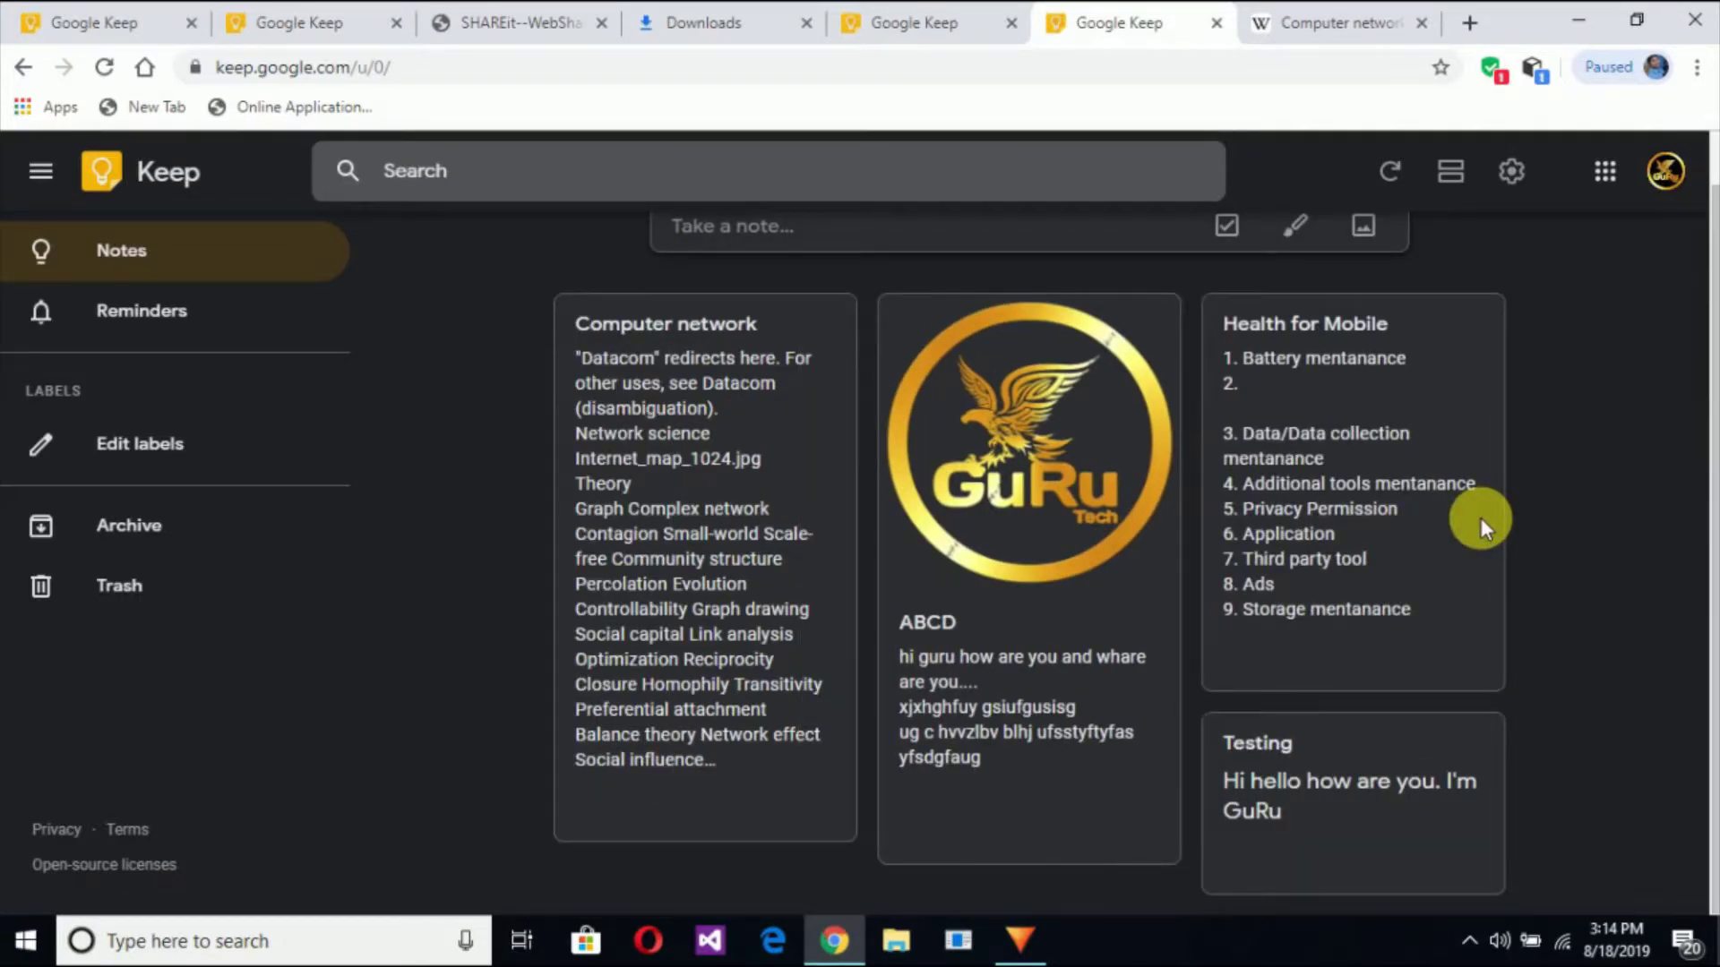
click(722, 530)
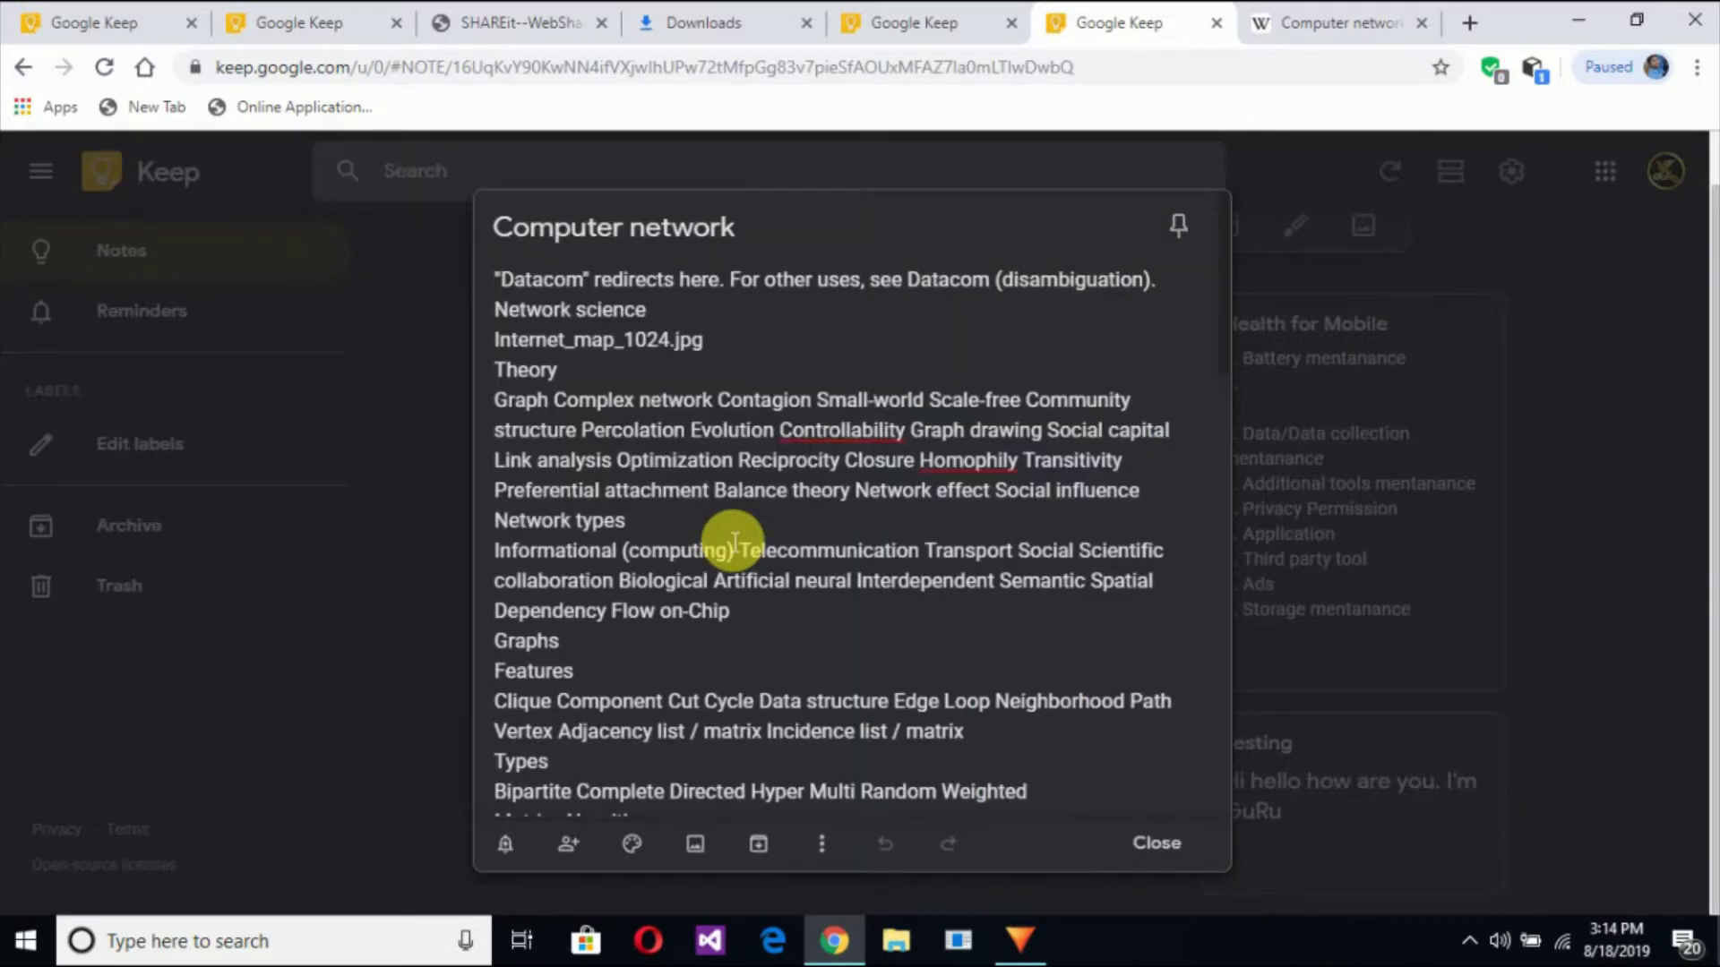
Step: Add circuit-board-circuits-components-825258.jpg from Downloads as the note's image
click(704, 846)
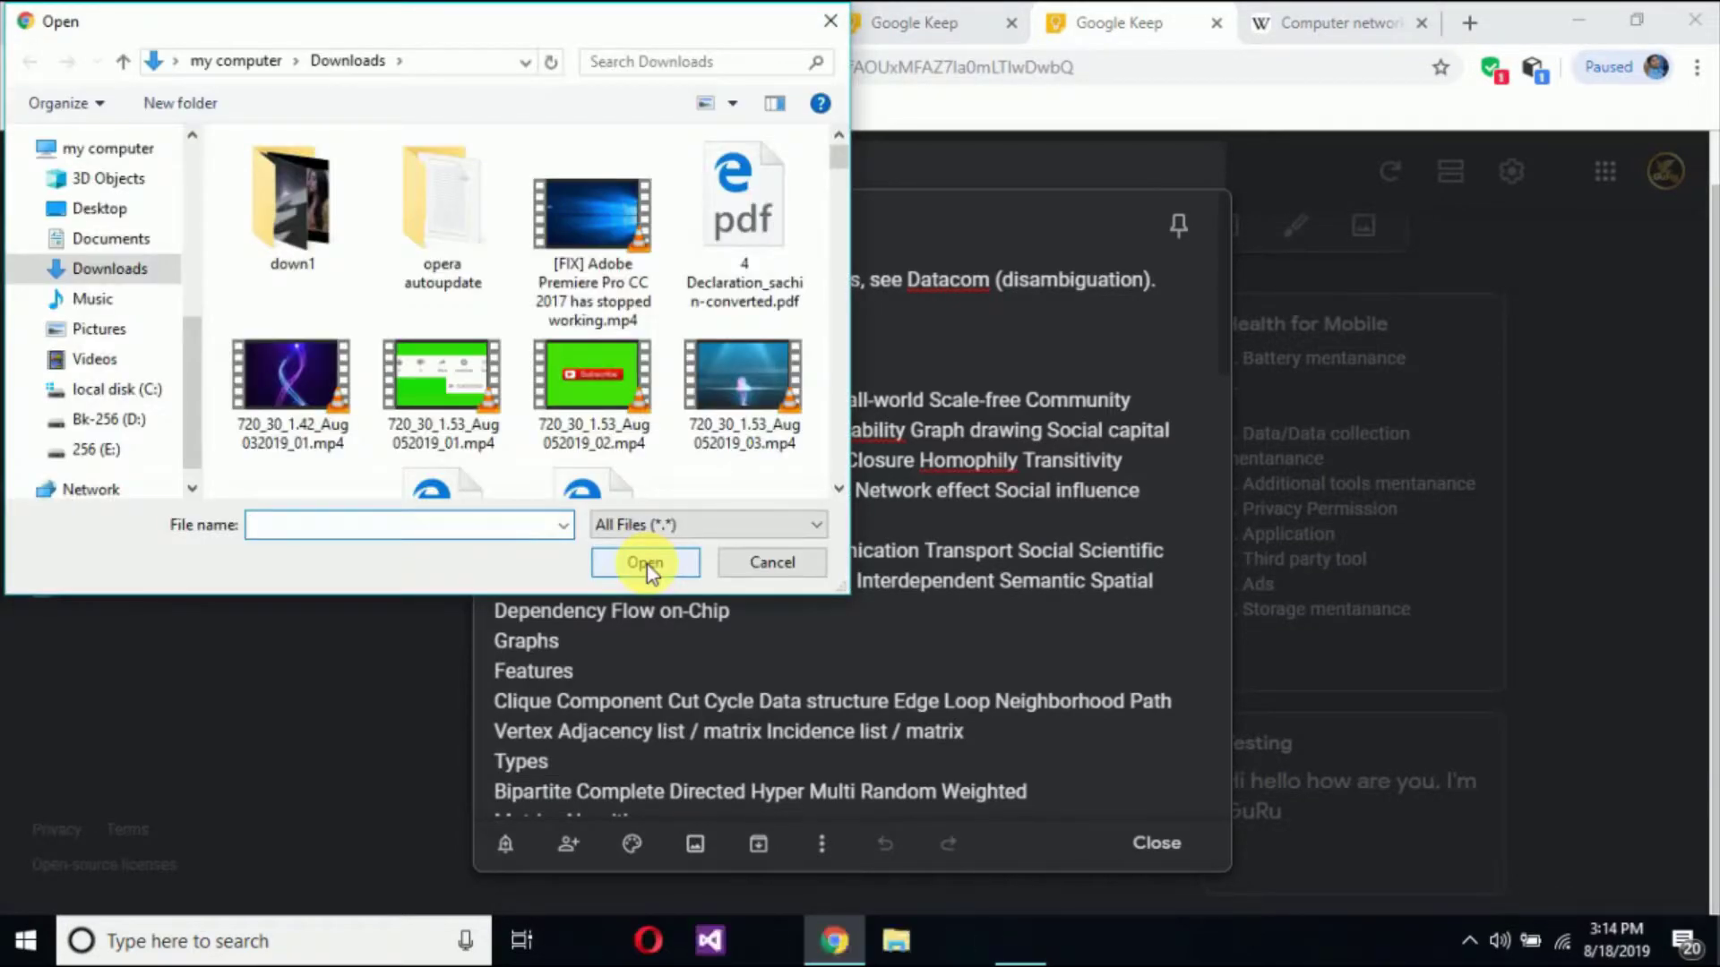
scroll(568, 369, down, 6)
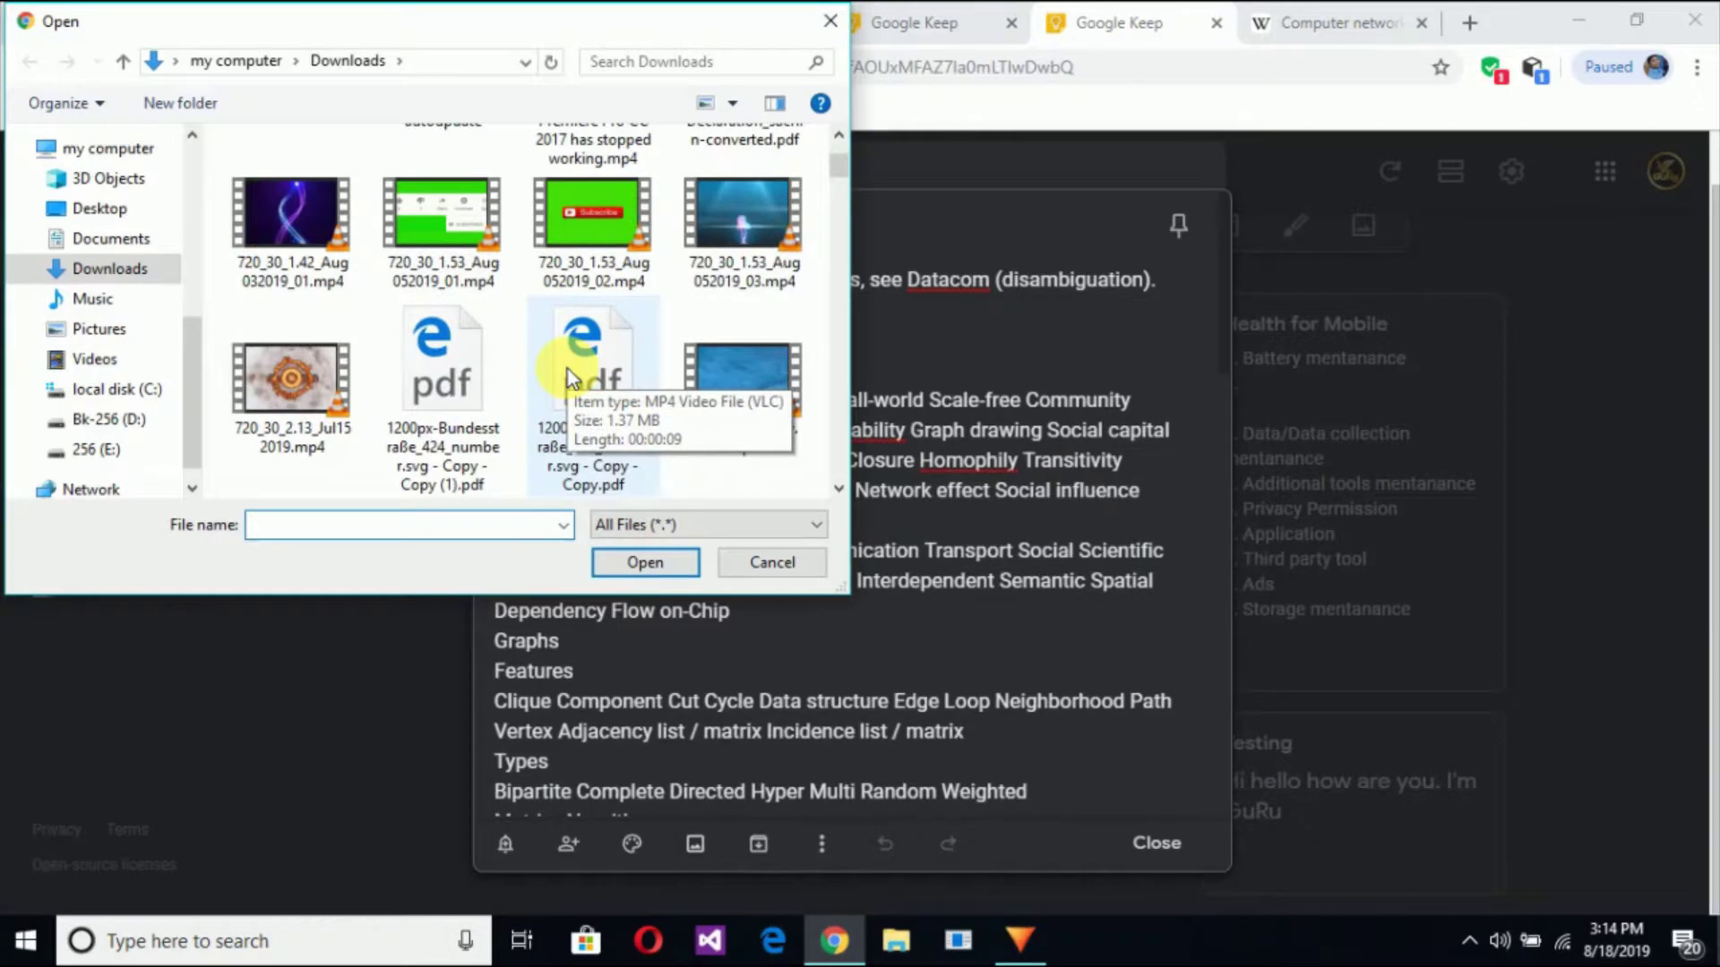
scroll(568, 369, down, 15)
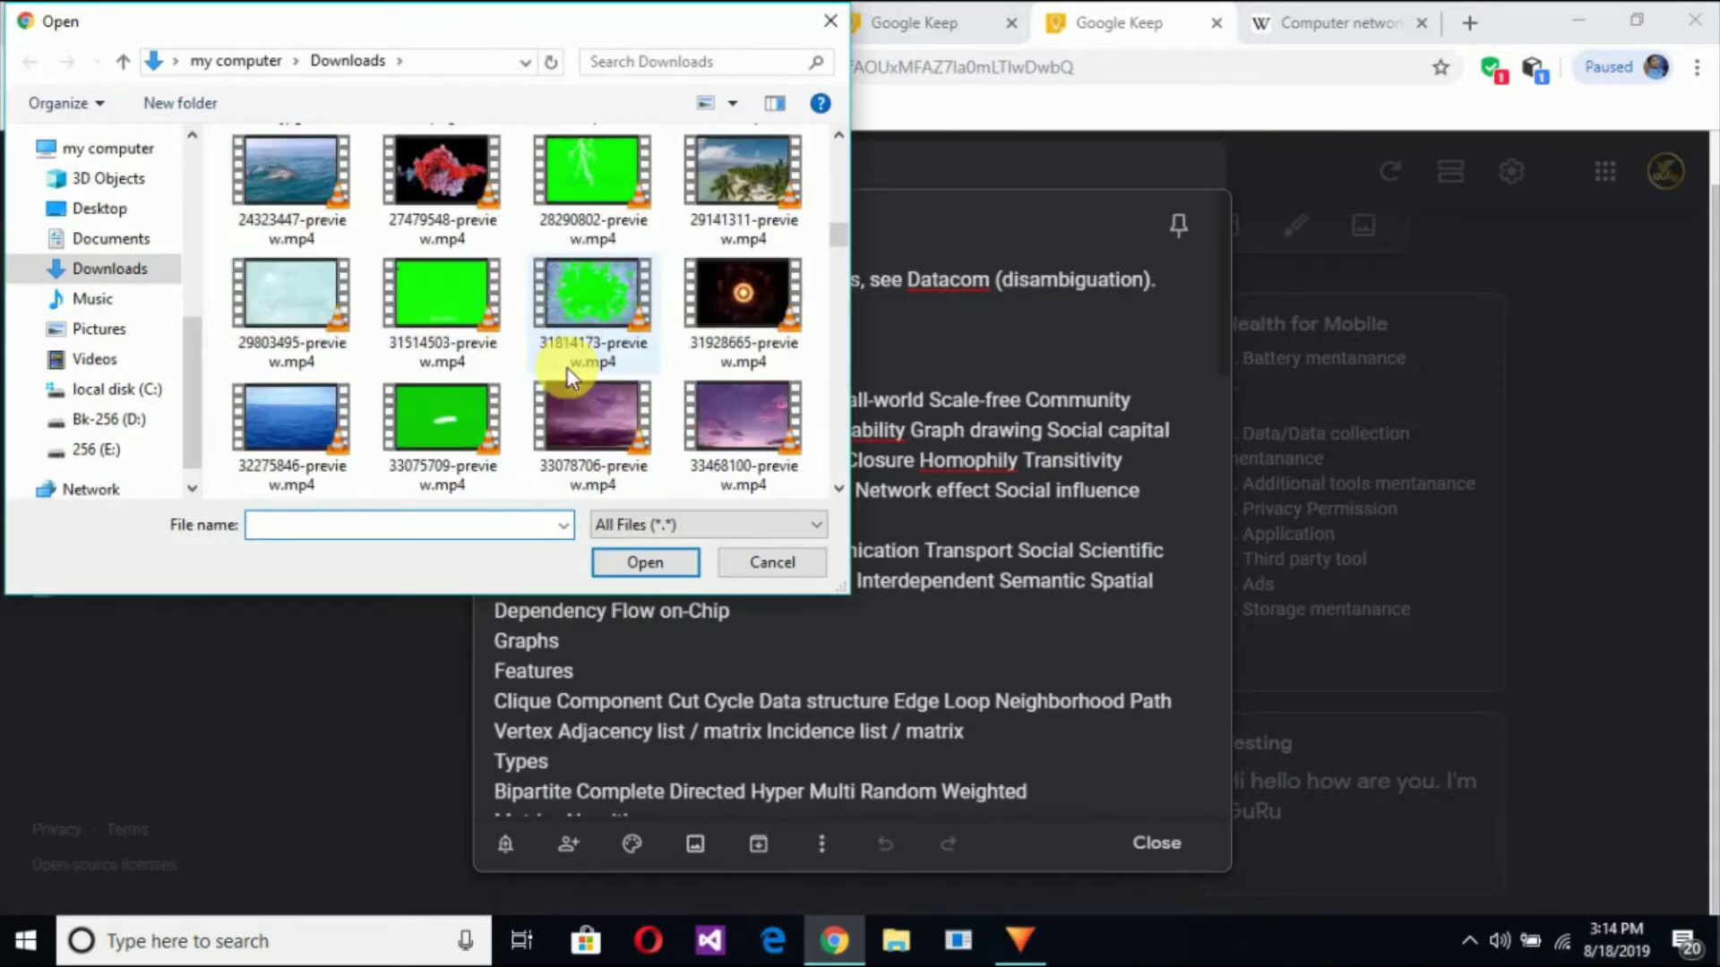
scroll(568, 369, down, 6)
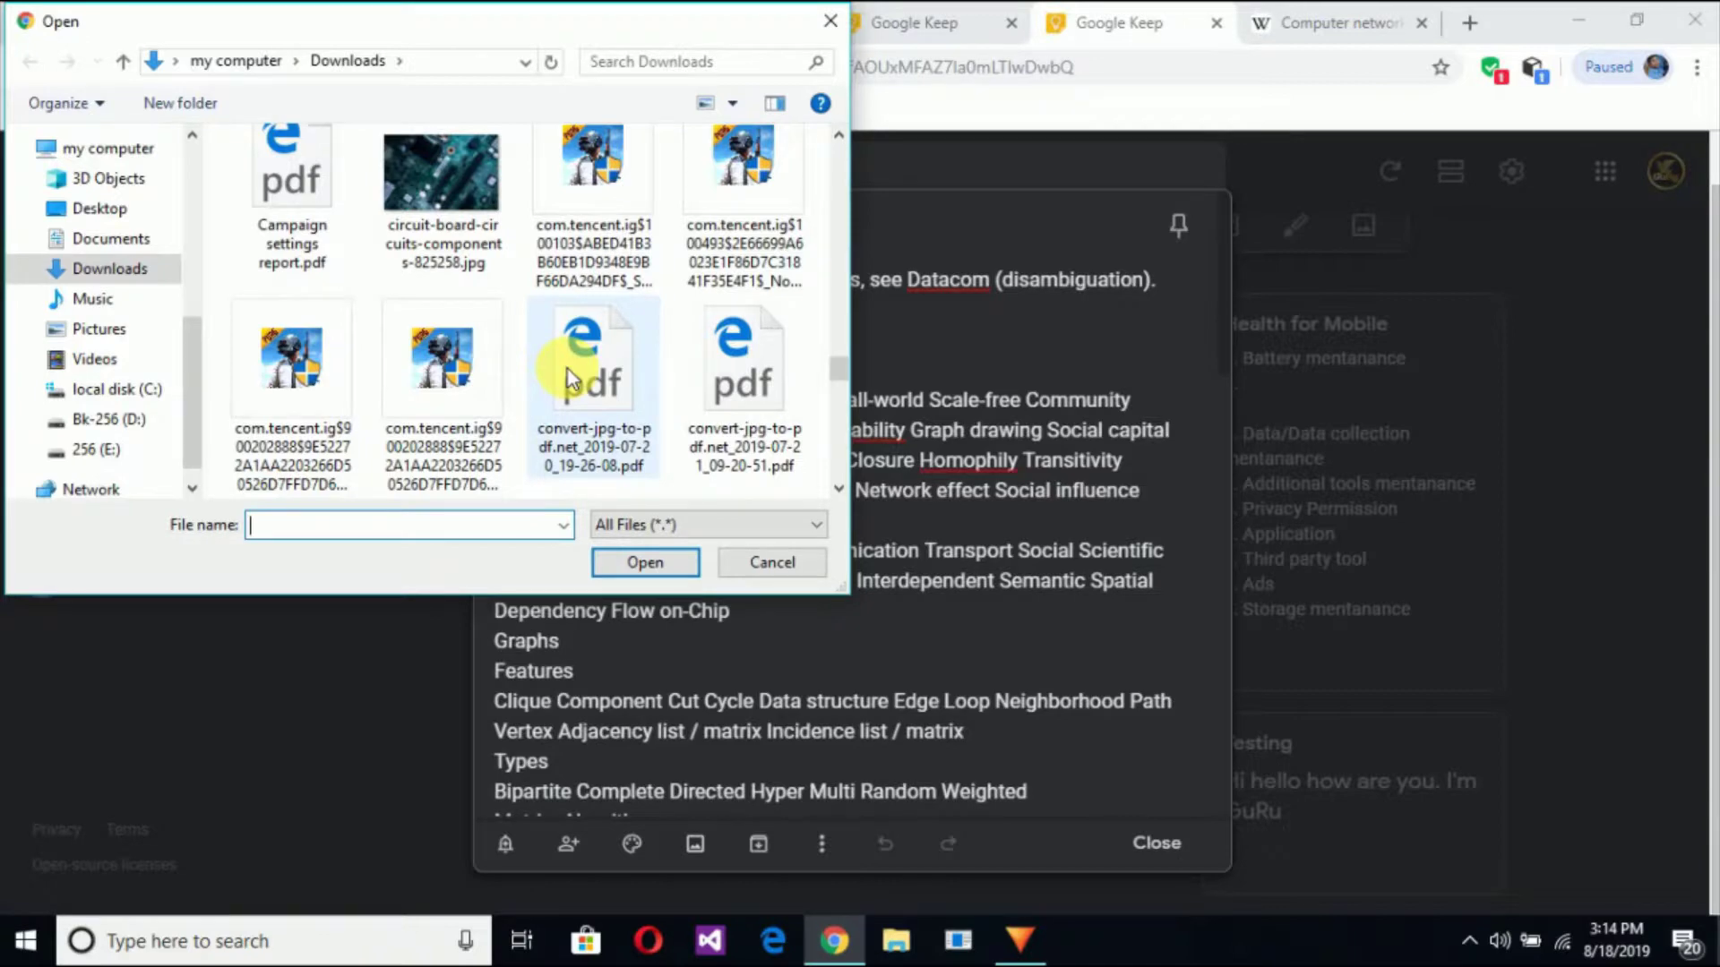
click(459, 218)
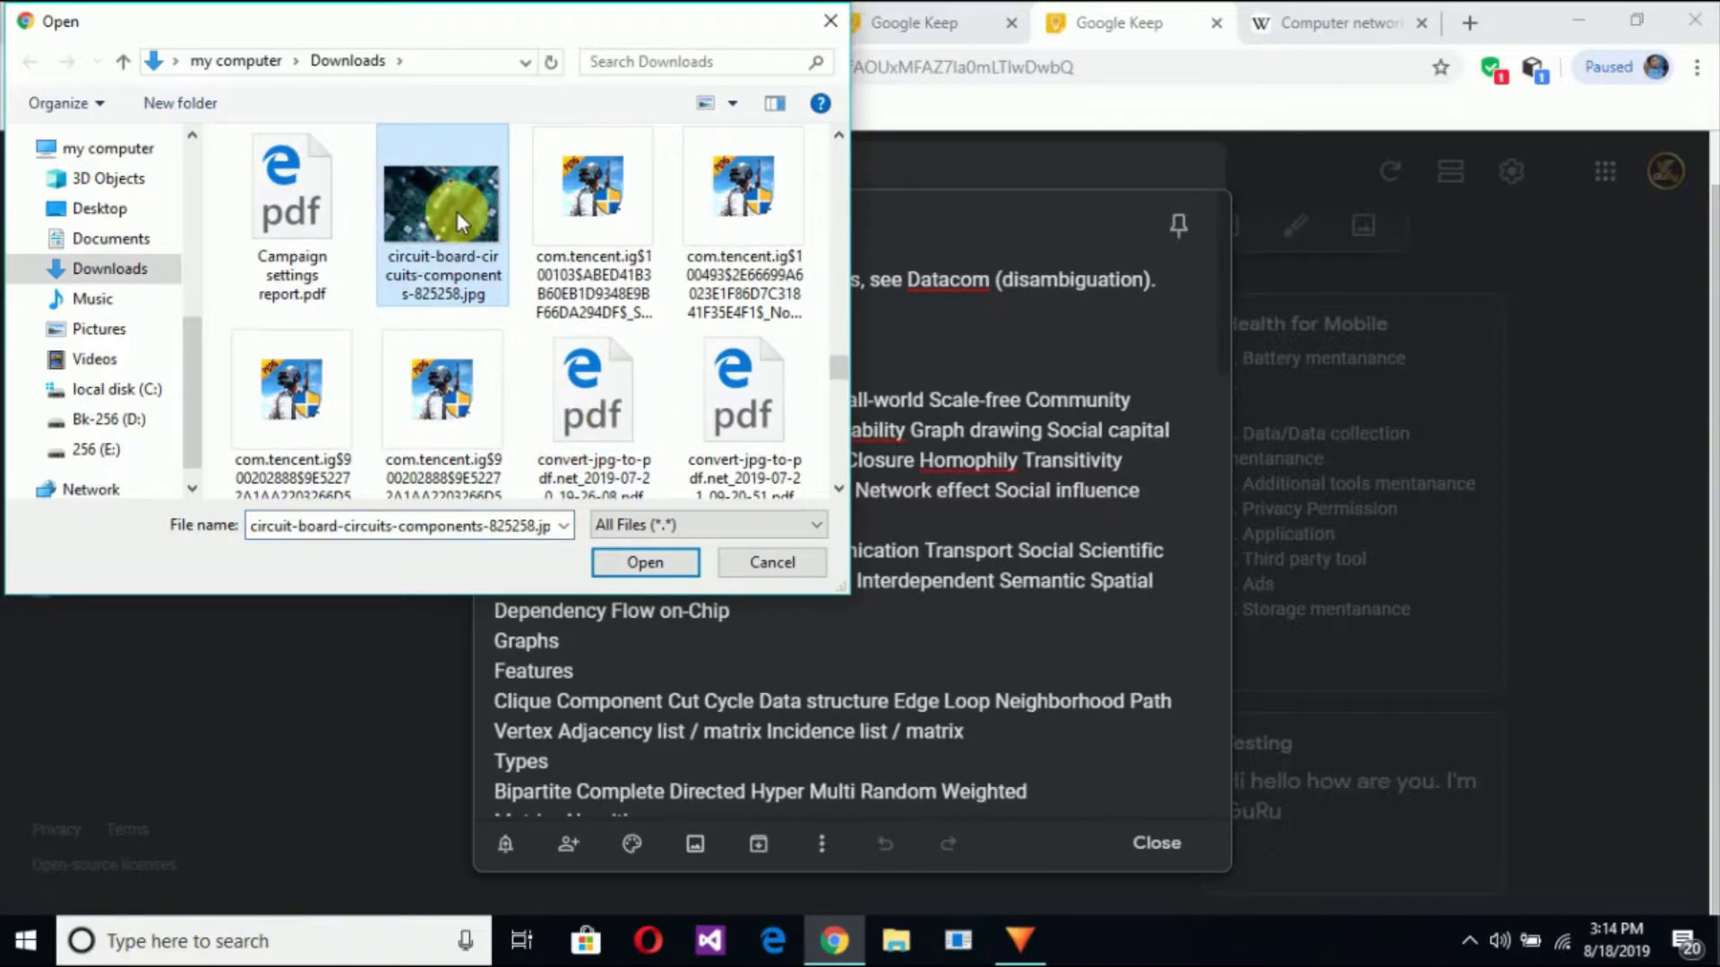
double_click(457, 211)
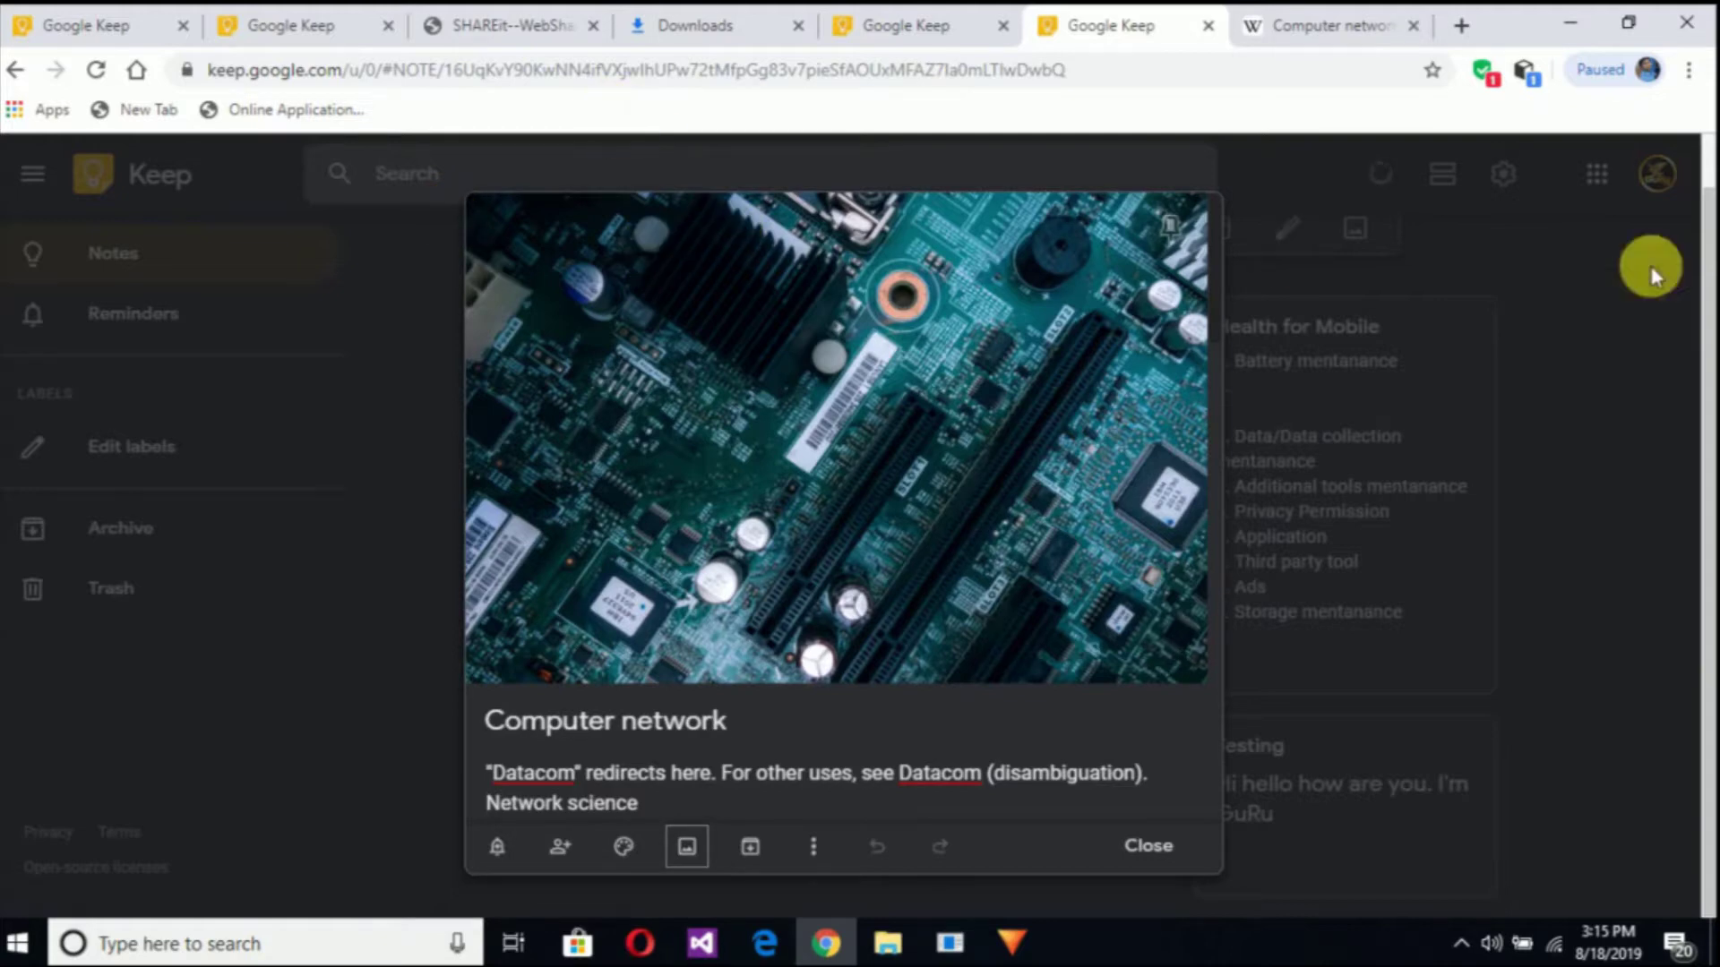
Step: Close the Computer network note and check its grid card showing the circuit-board image above the text
click(1502, 484)
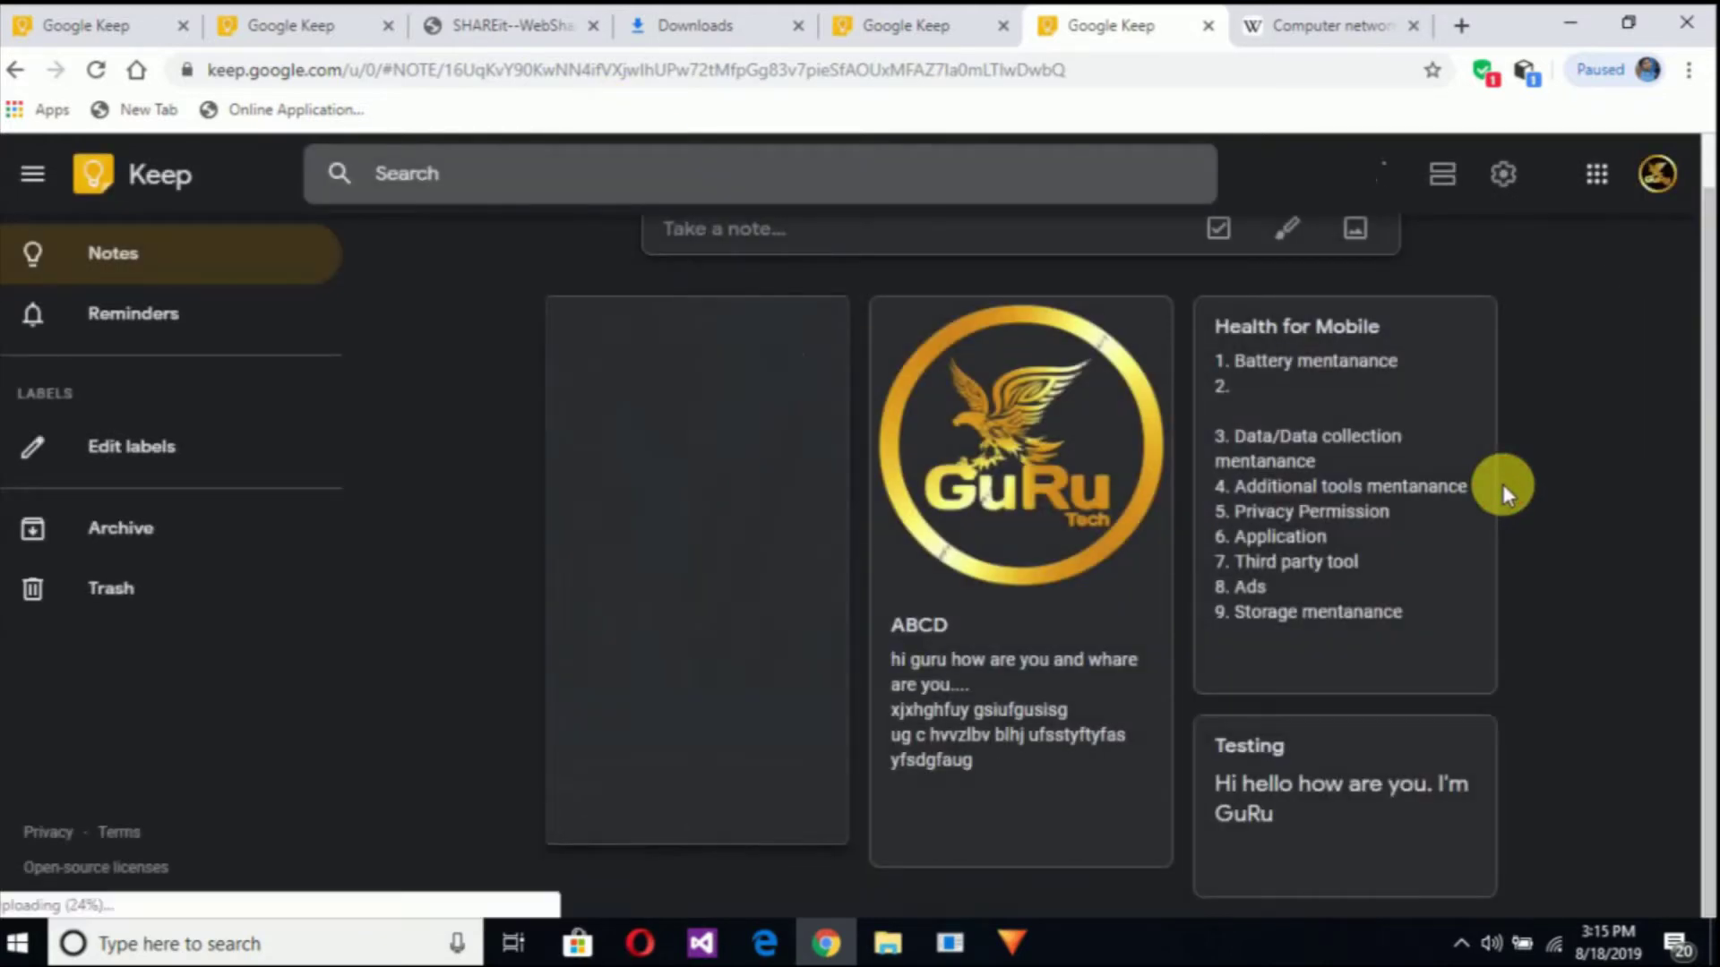
scroll(652, 443, up, 1)
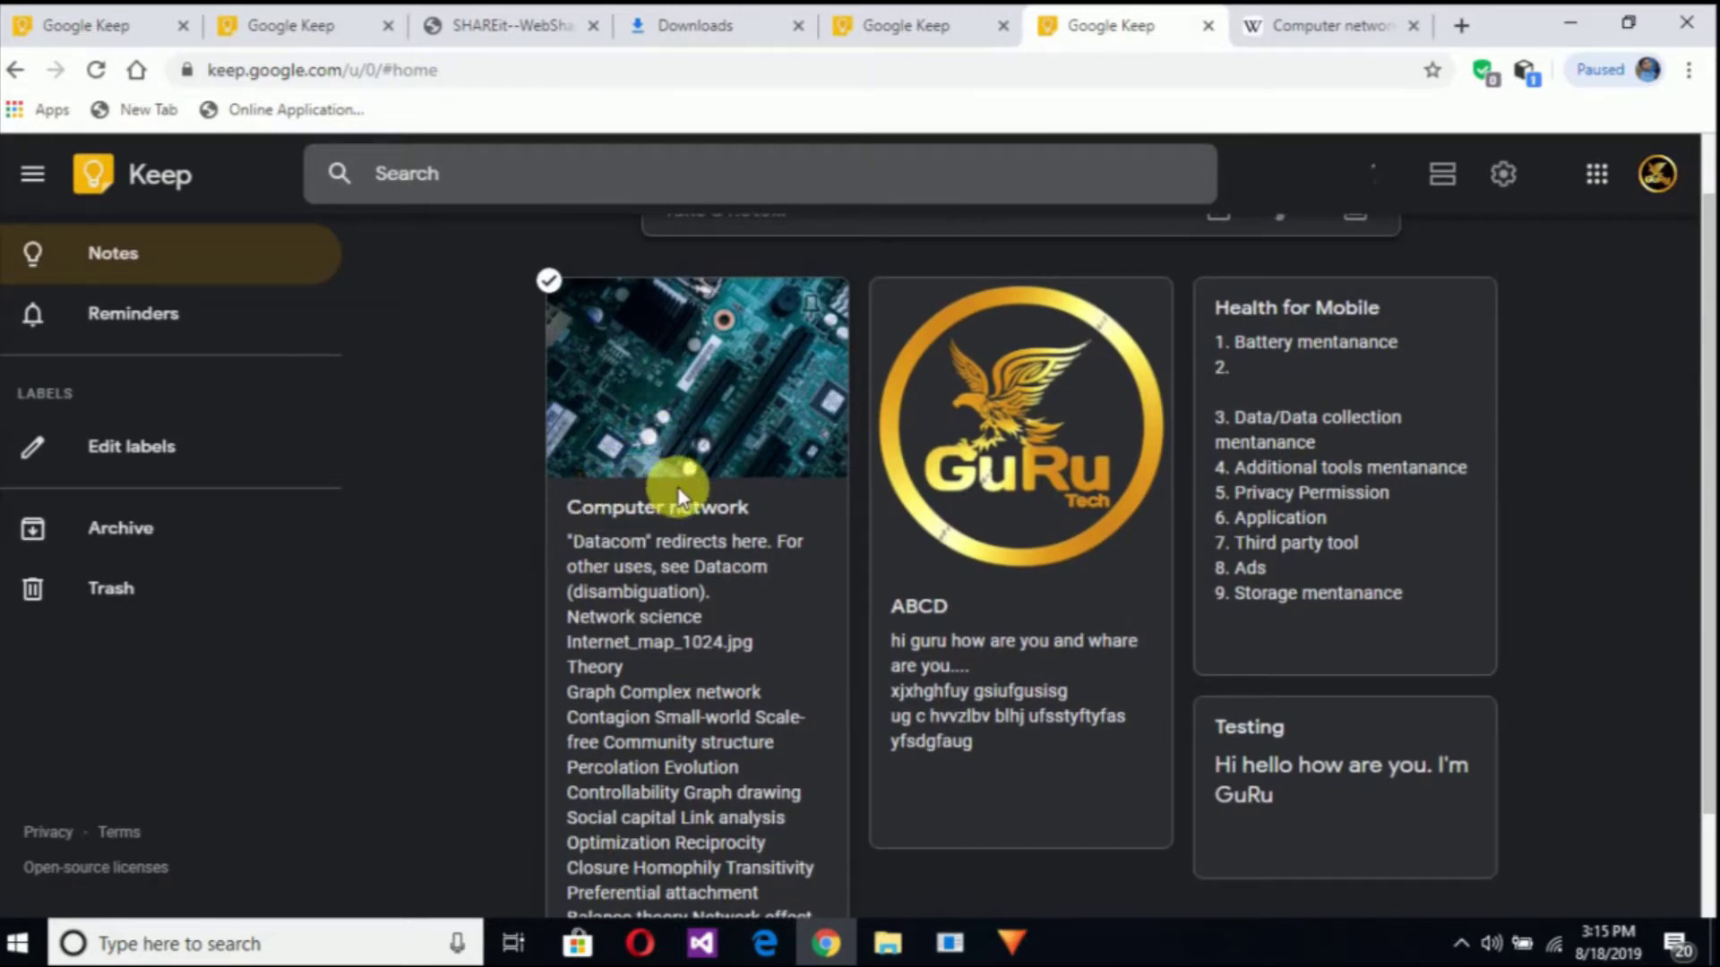
scroll(646, 792, down, 1)
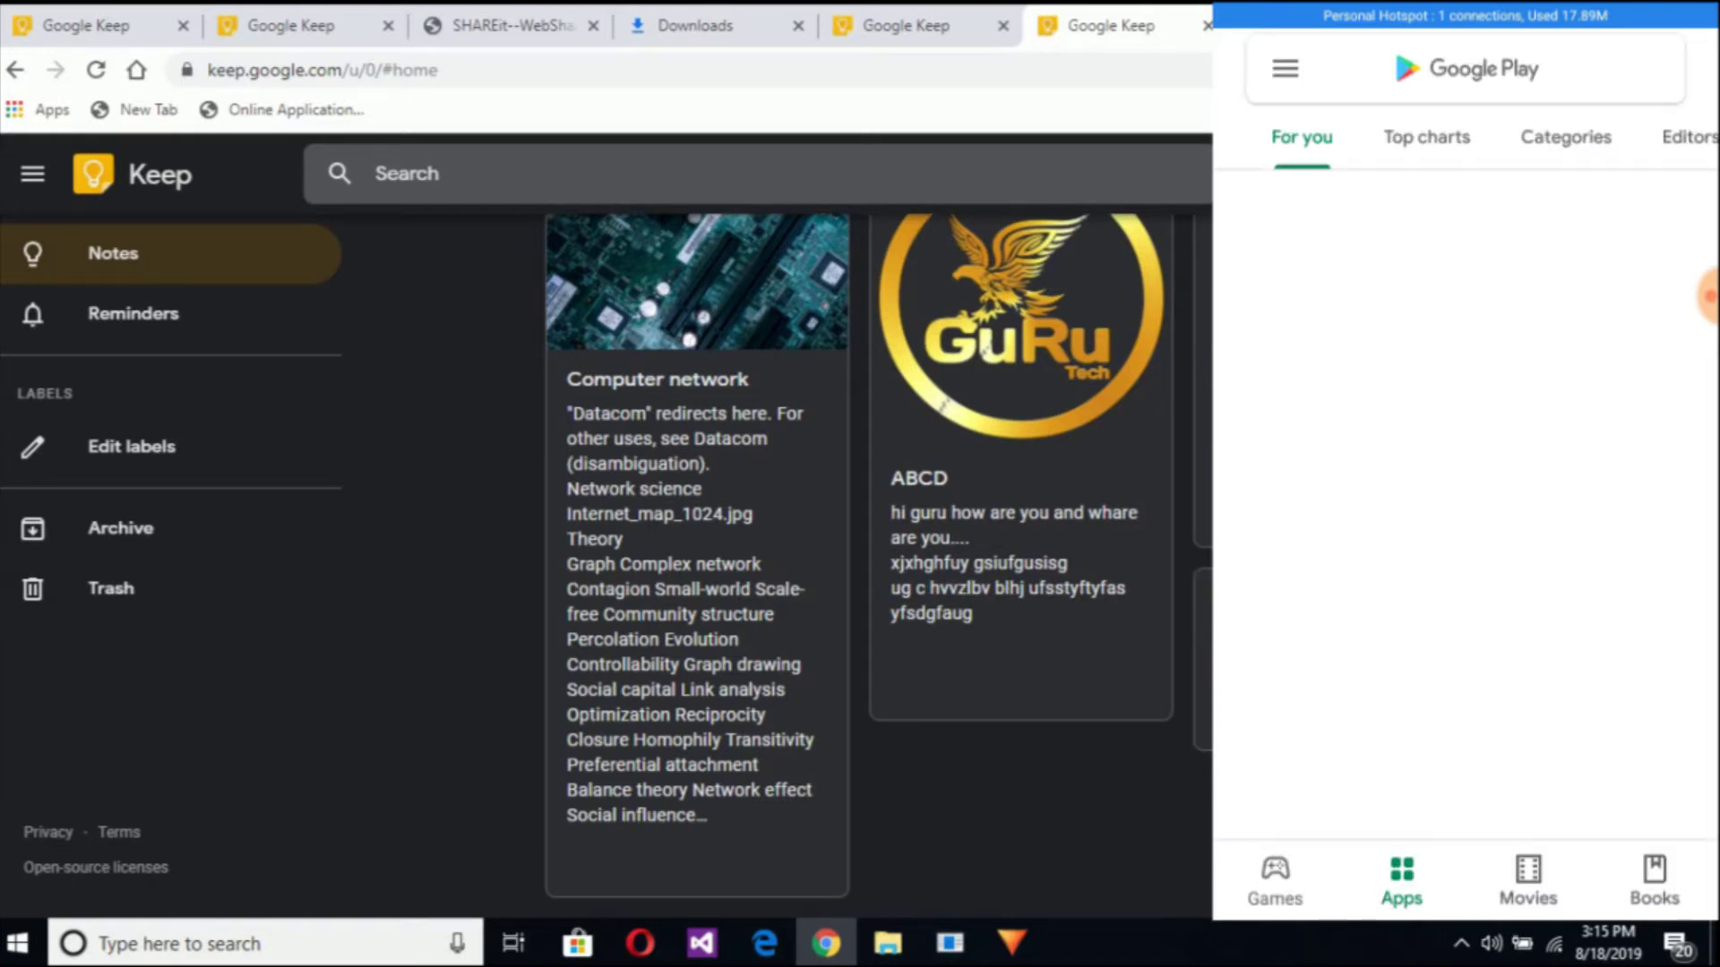
Step: Search the phone's Play Store for 'keep', correcting the misspelled 'kepp' query
key(super+d)
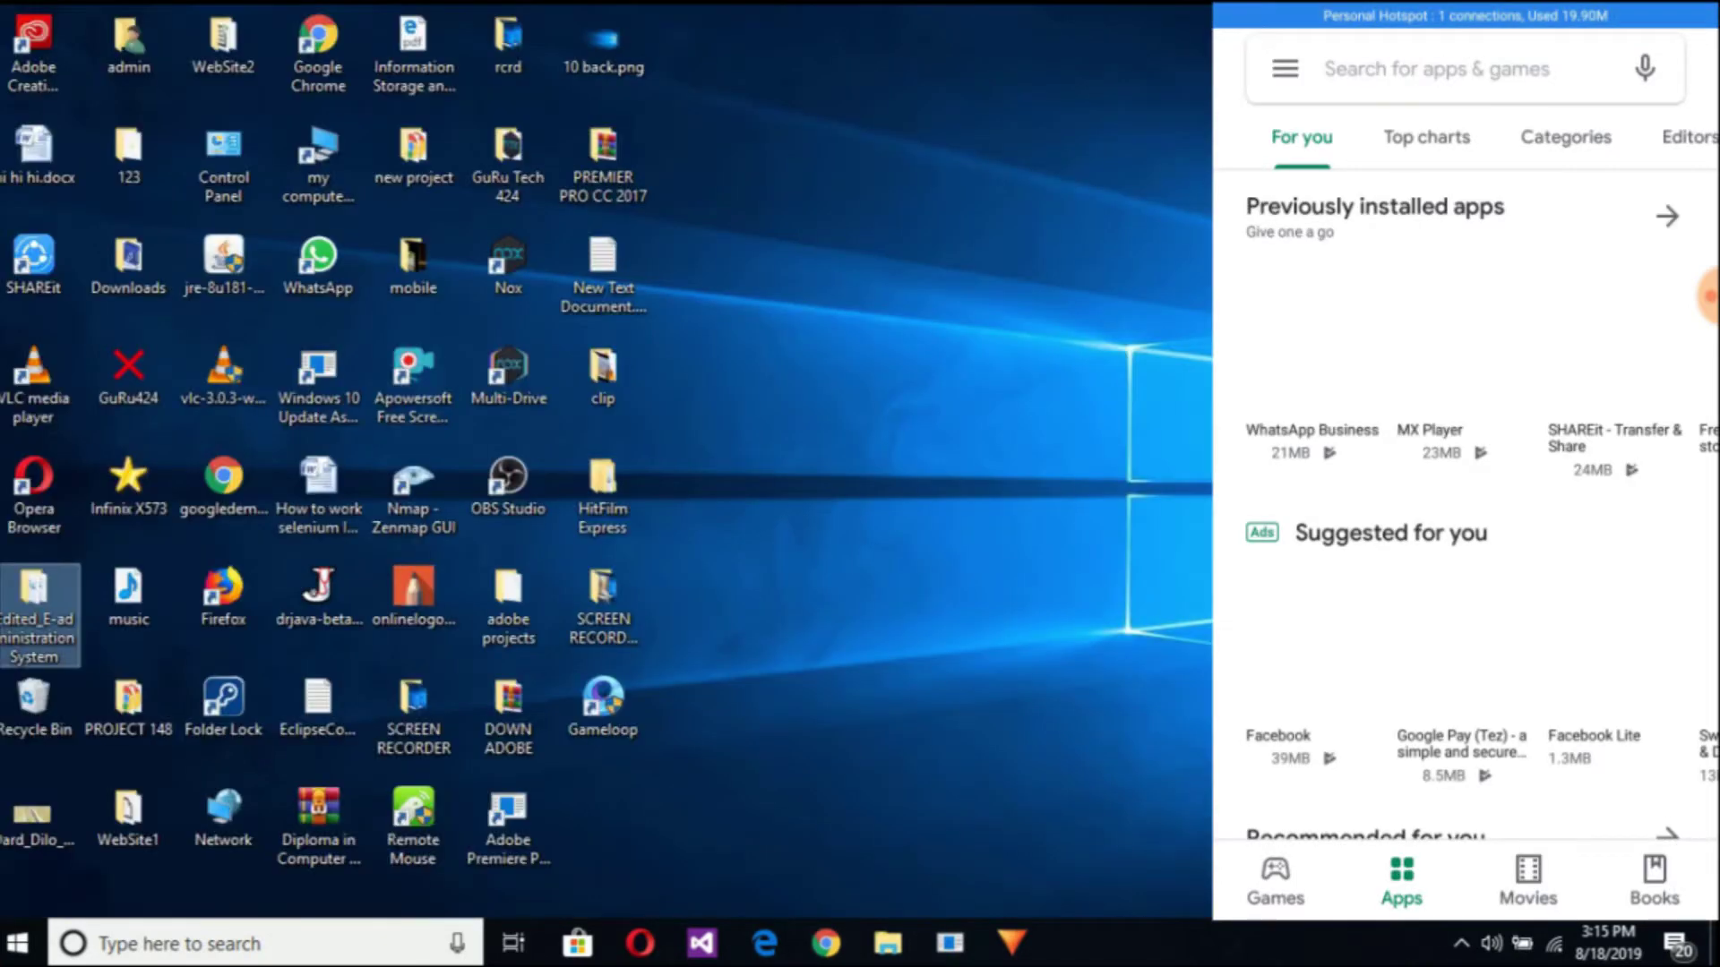
click(1463, 98)
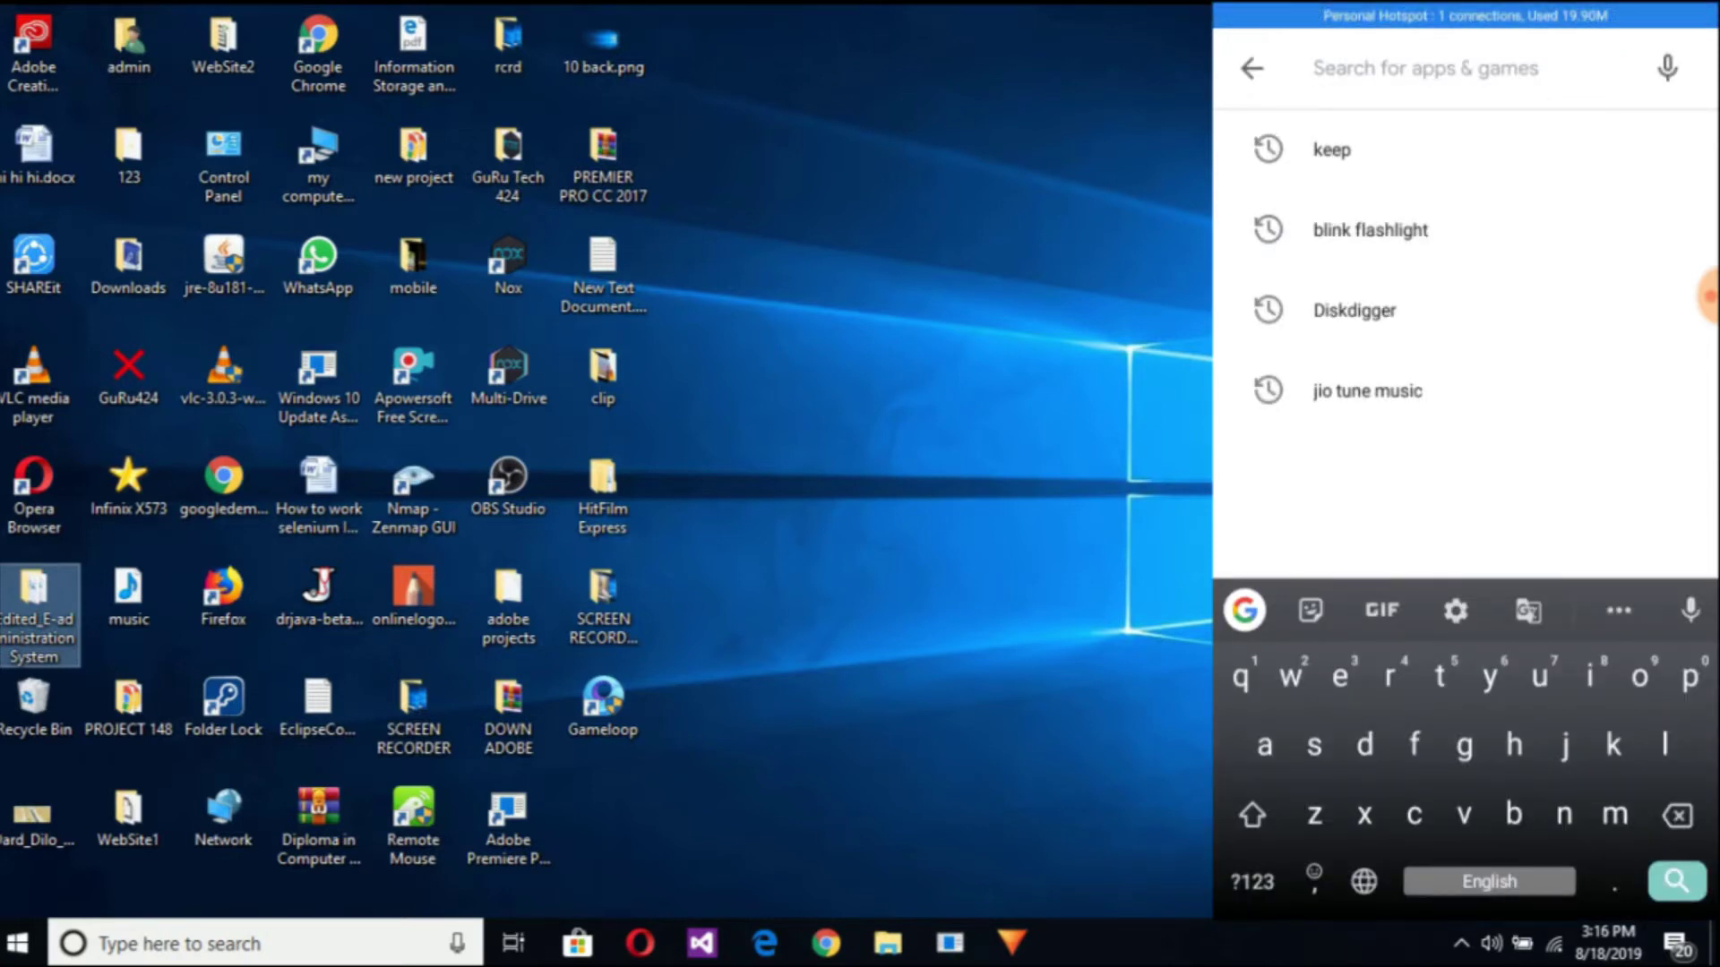
text(kepp)
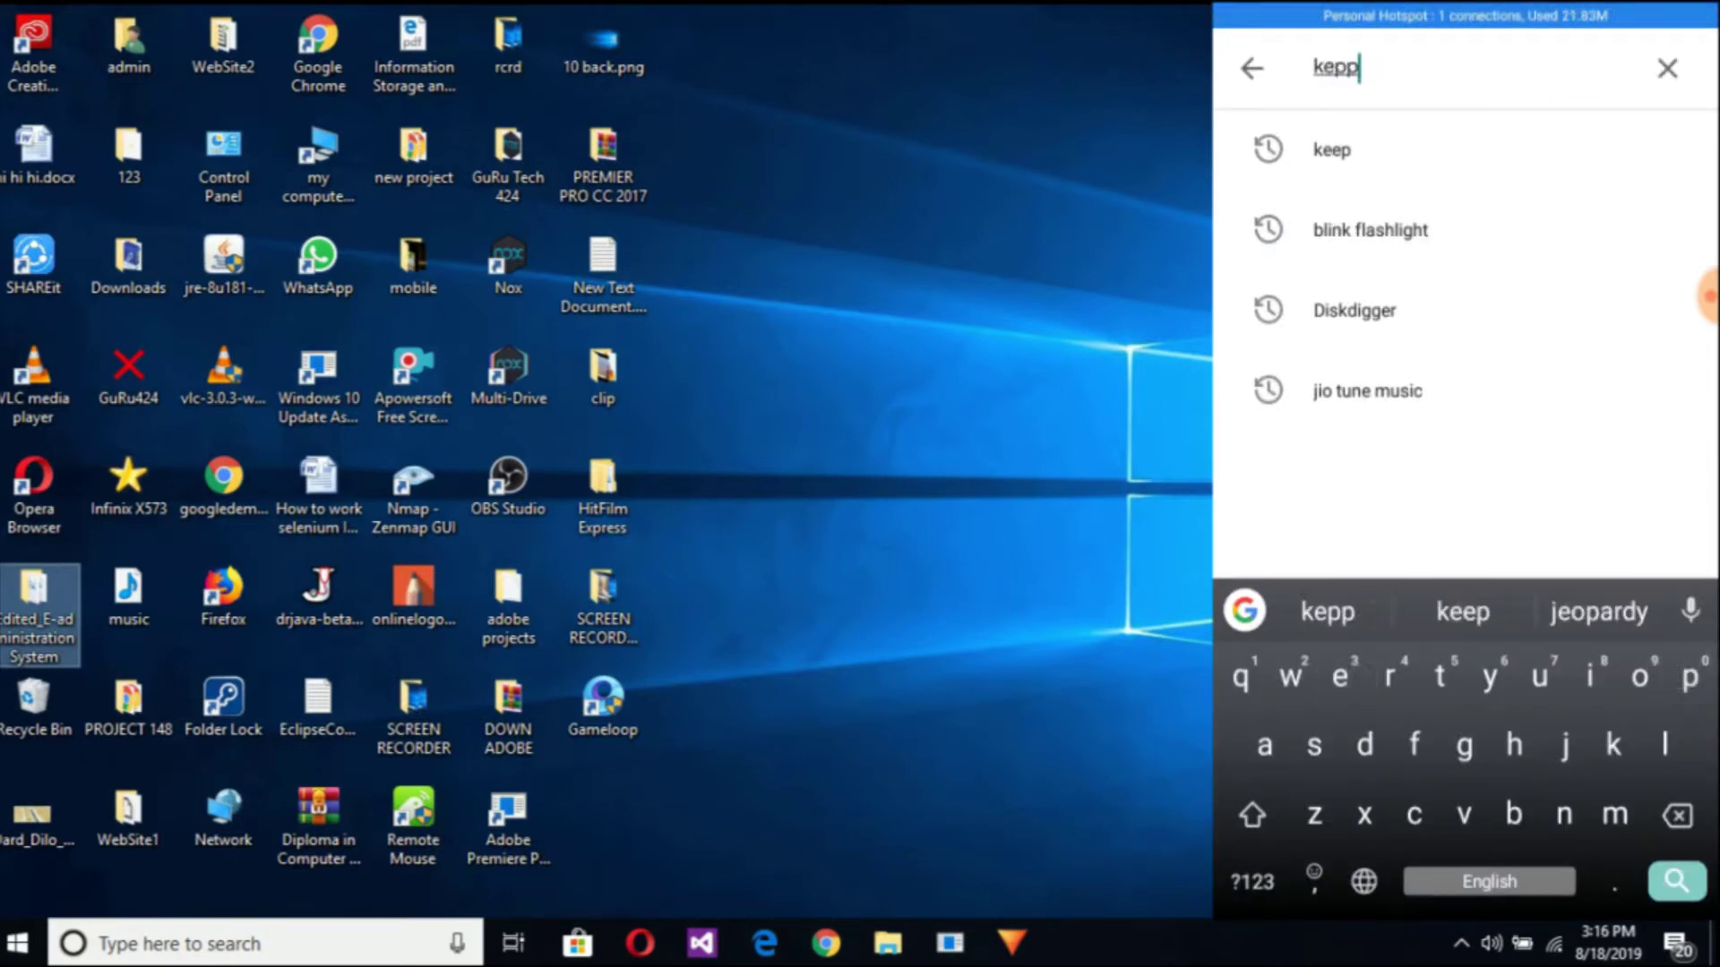
key(Return)
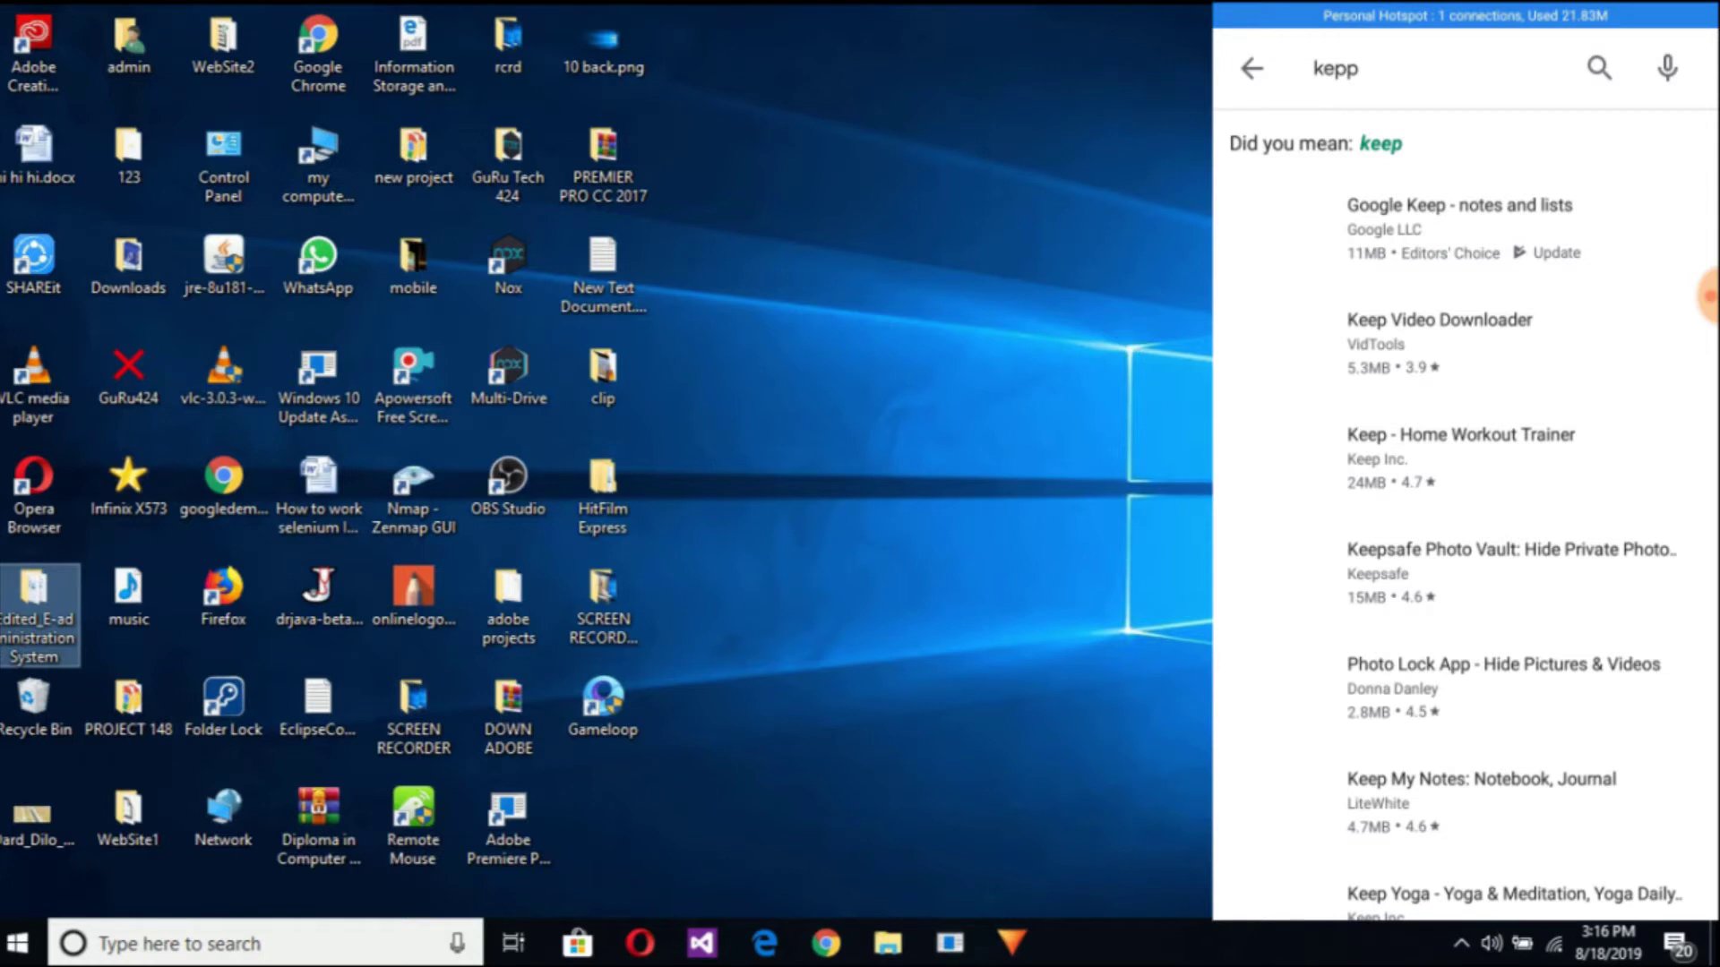
click(1334, 68)
key(BackSpace)
key(BackSpace)
text(ep)
key(Return)
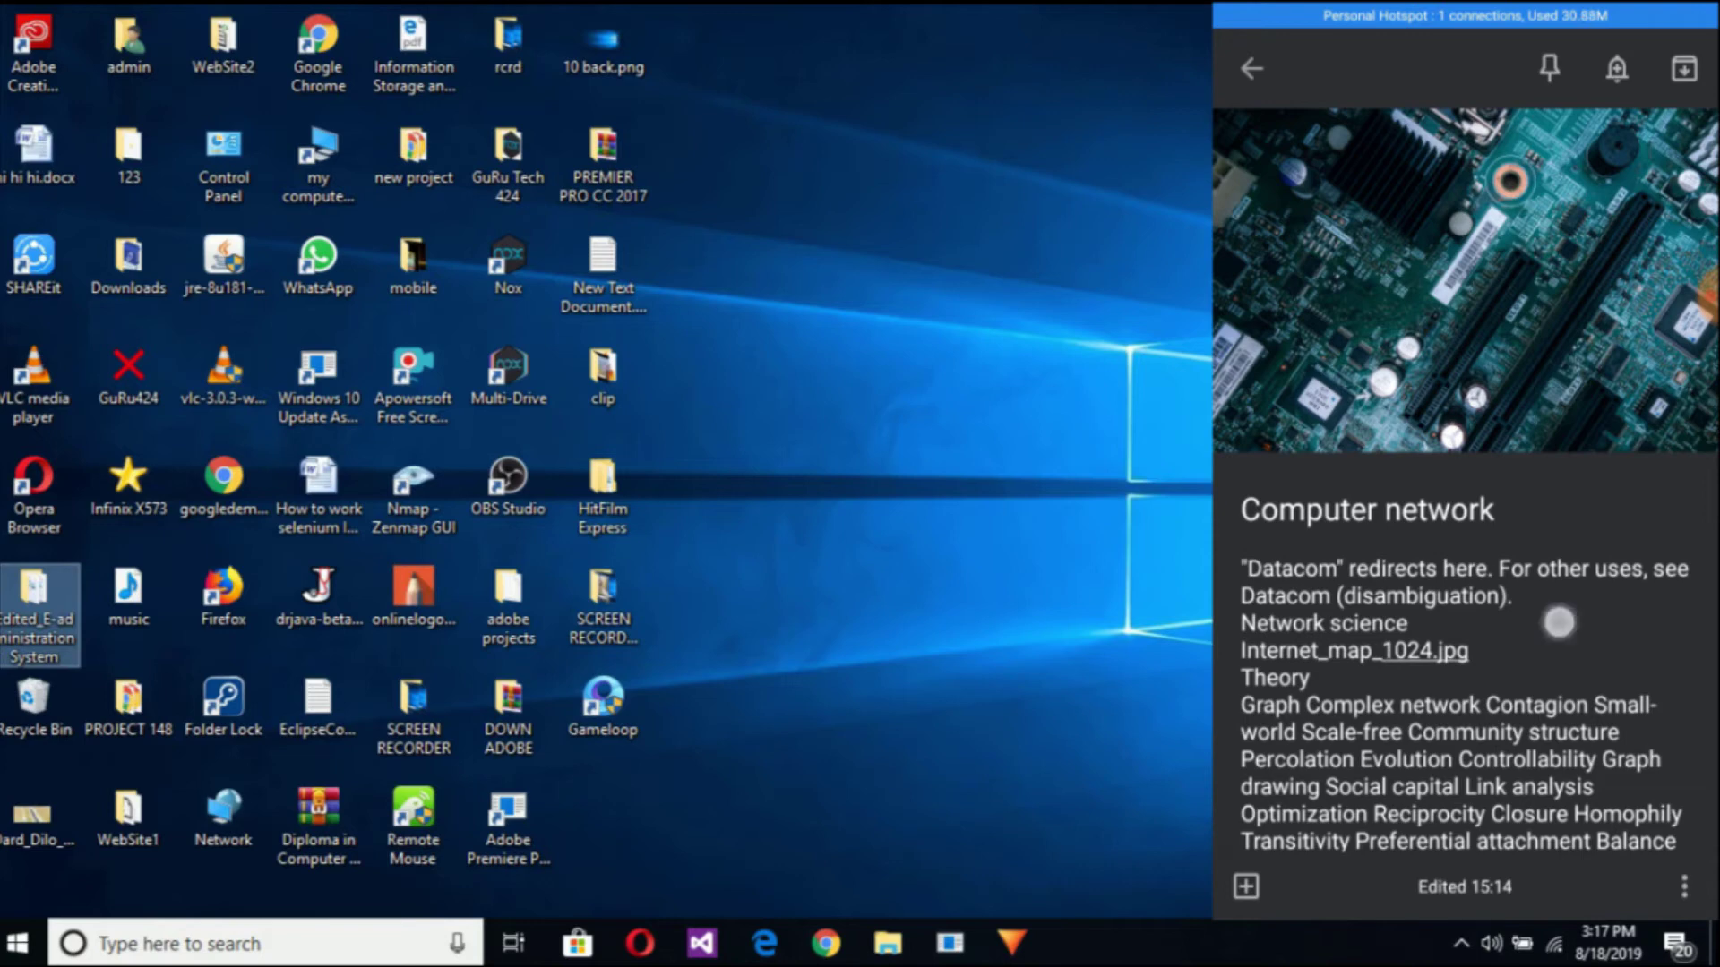
scroll(1464, 481, down, 3)
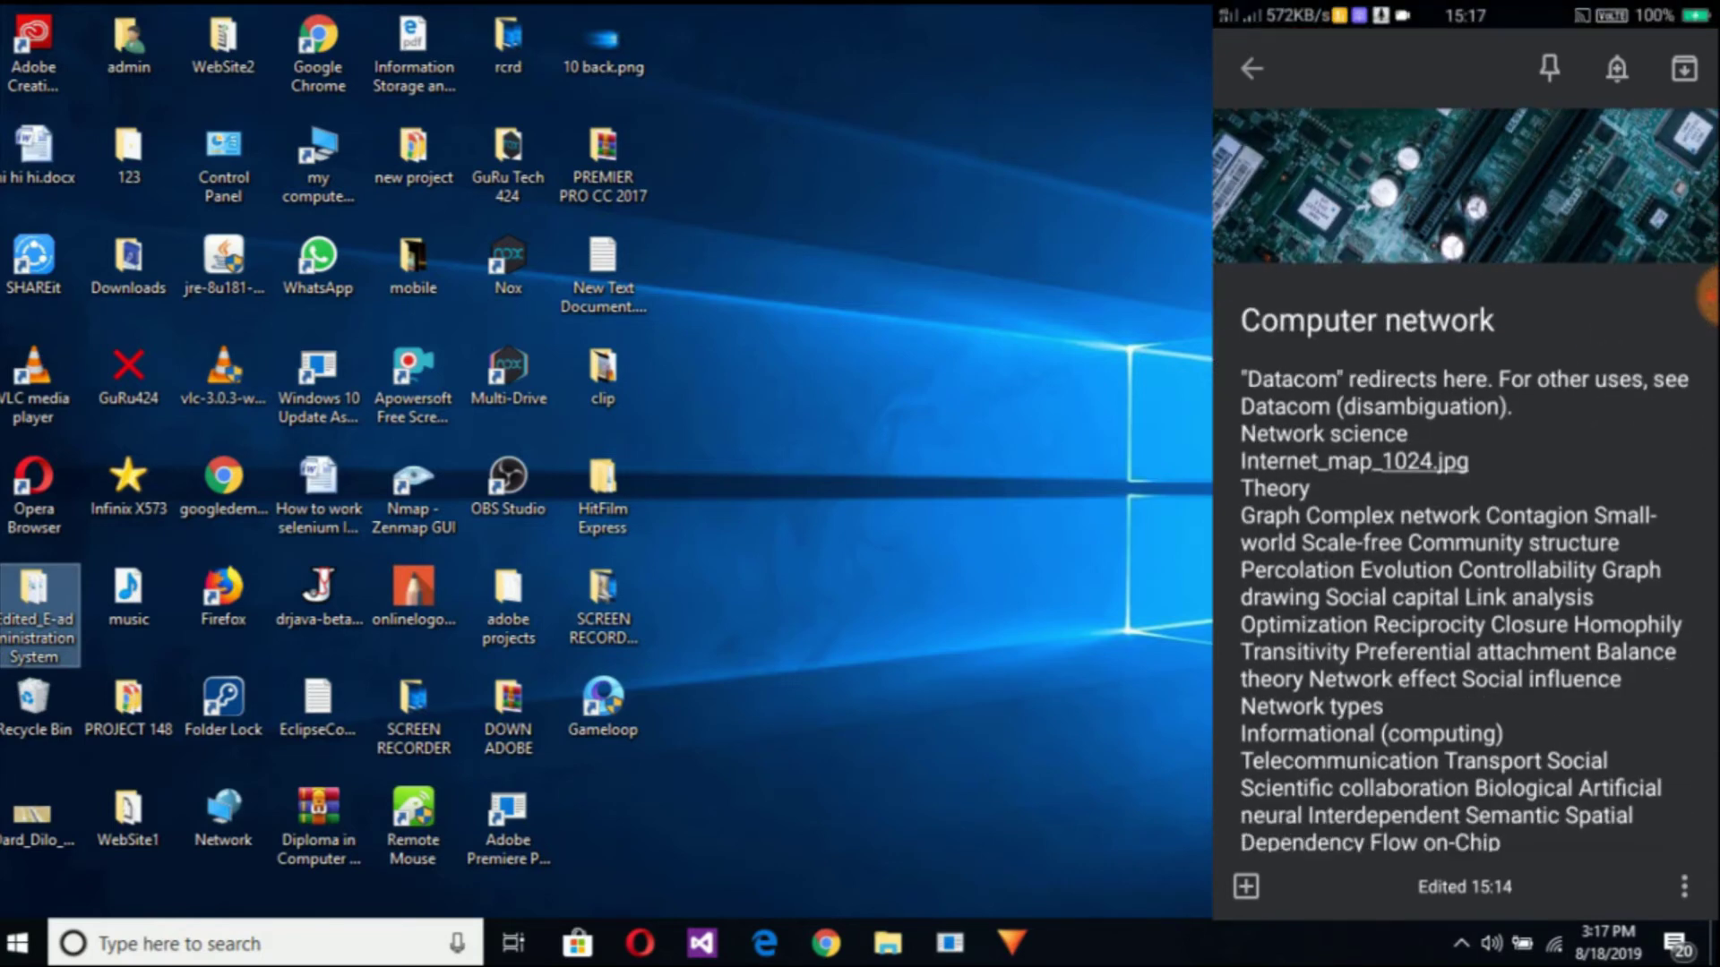
scroll(1465, 481, down, 5)
scroll(1465, 481, down, 10)
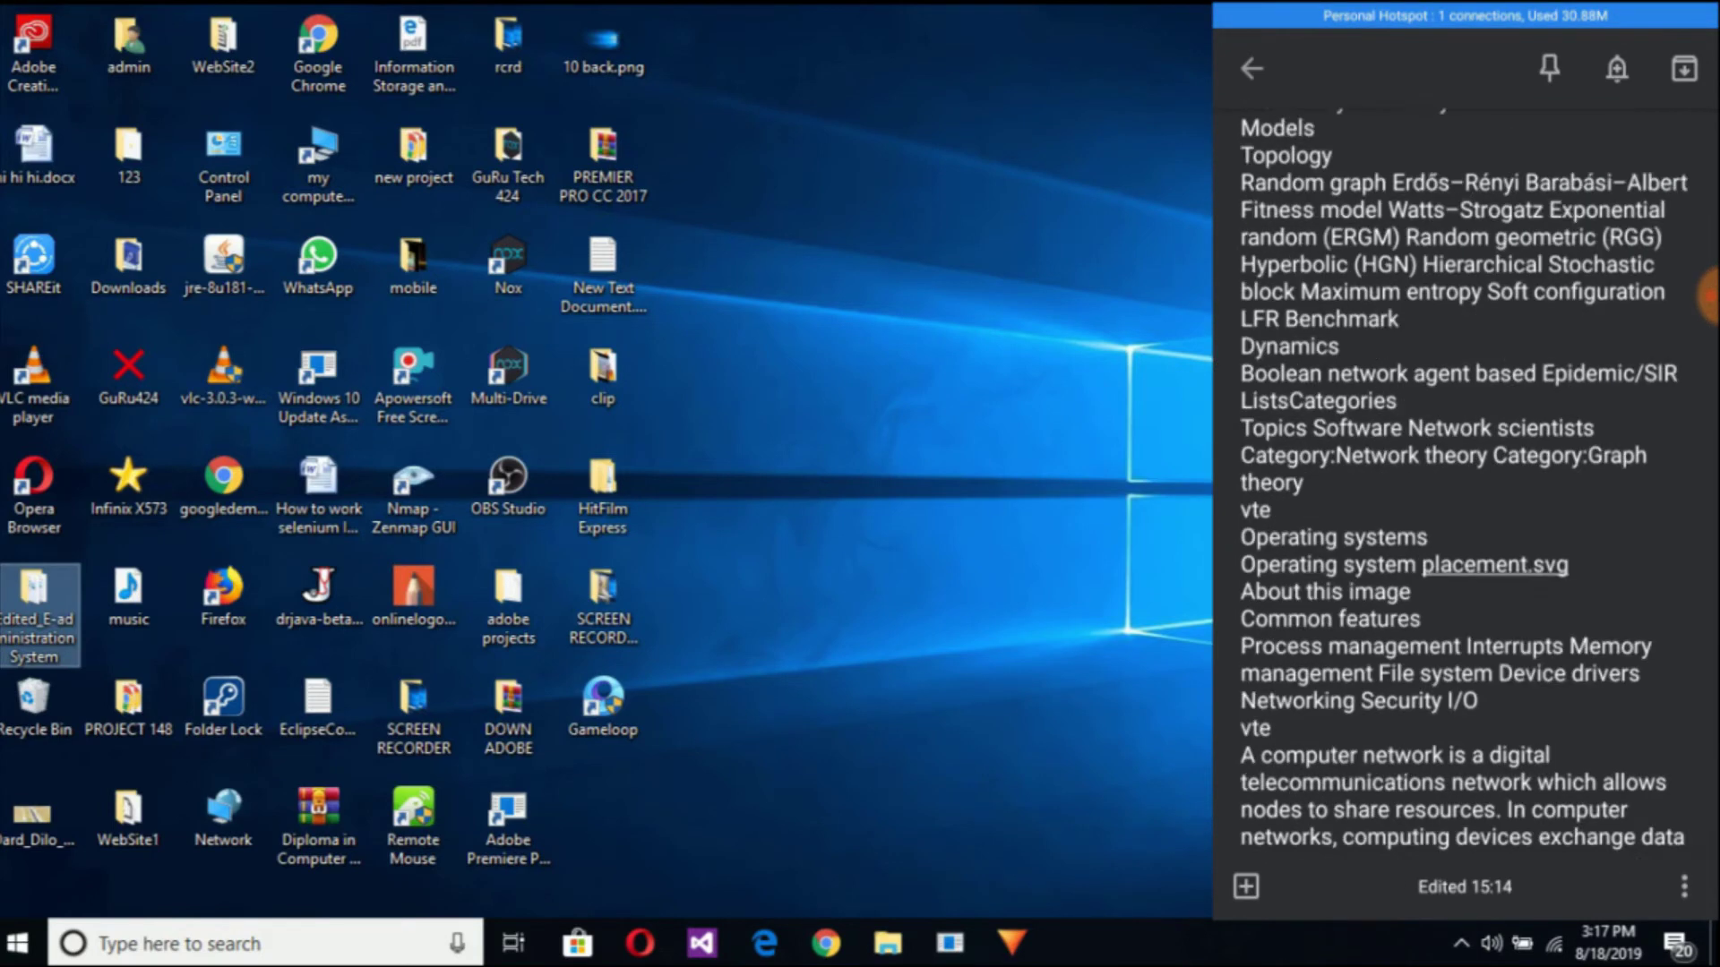
scroll(1480, 615, up, 15)
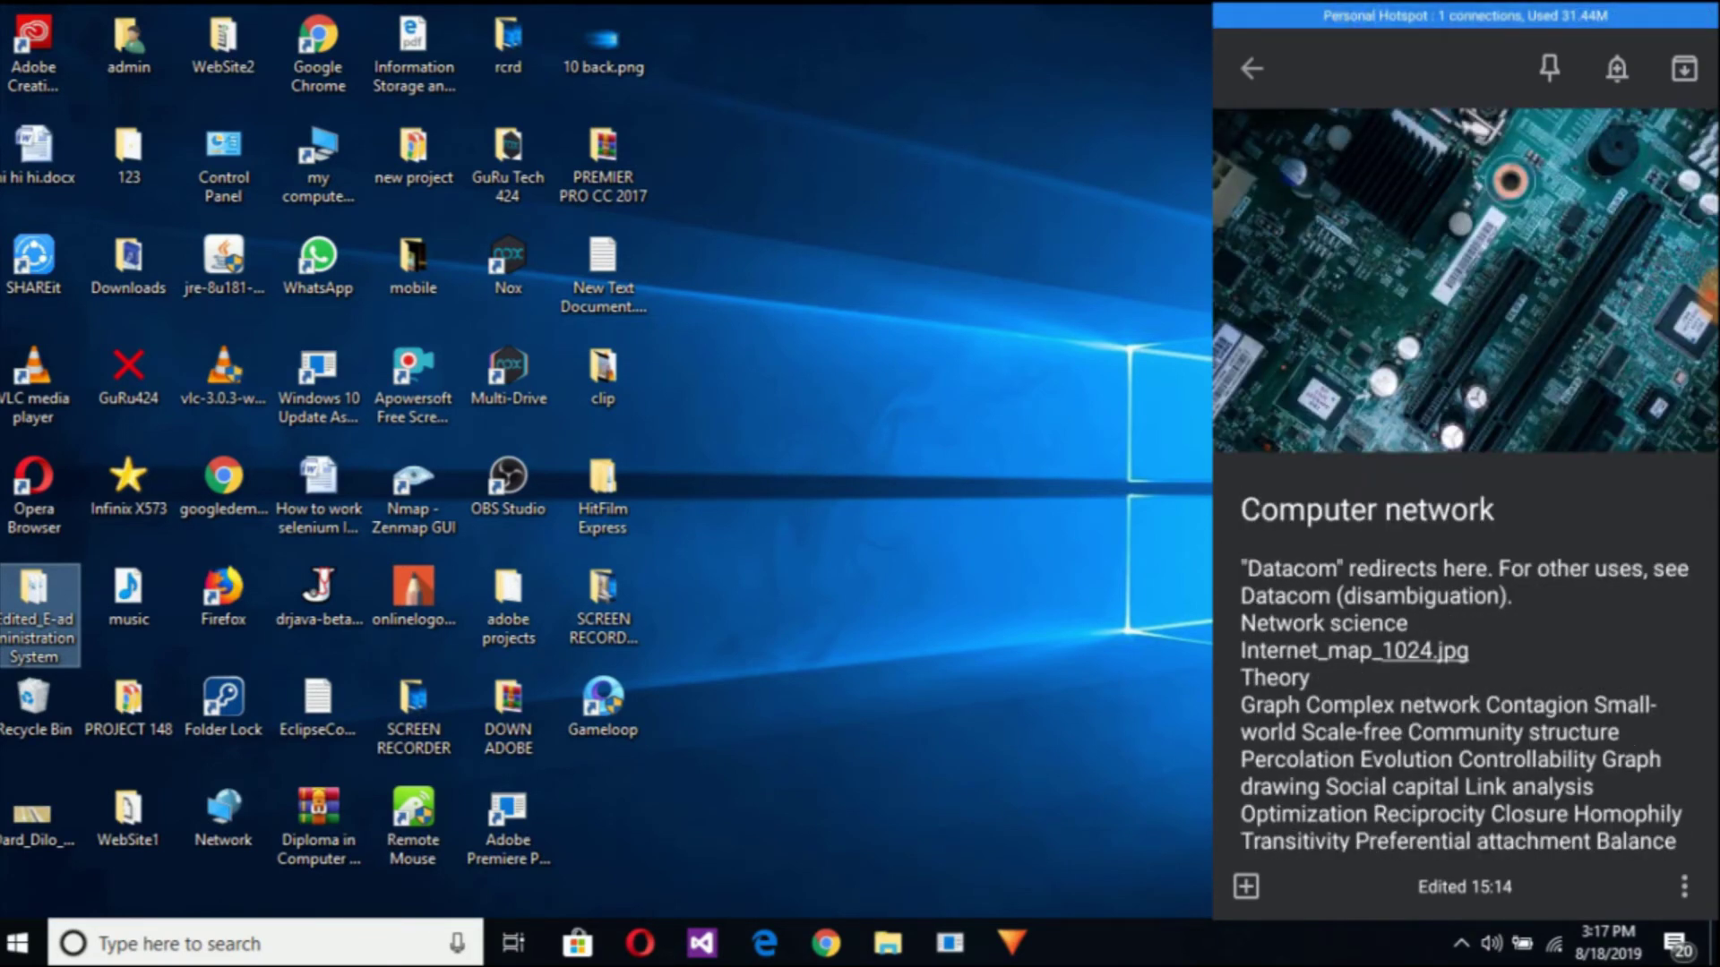
scroll(1464, 481, down, 10)
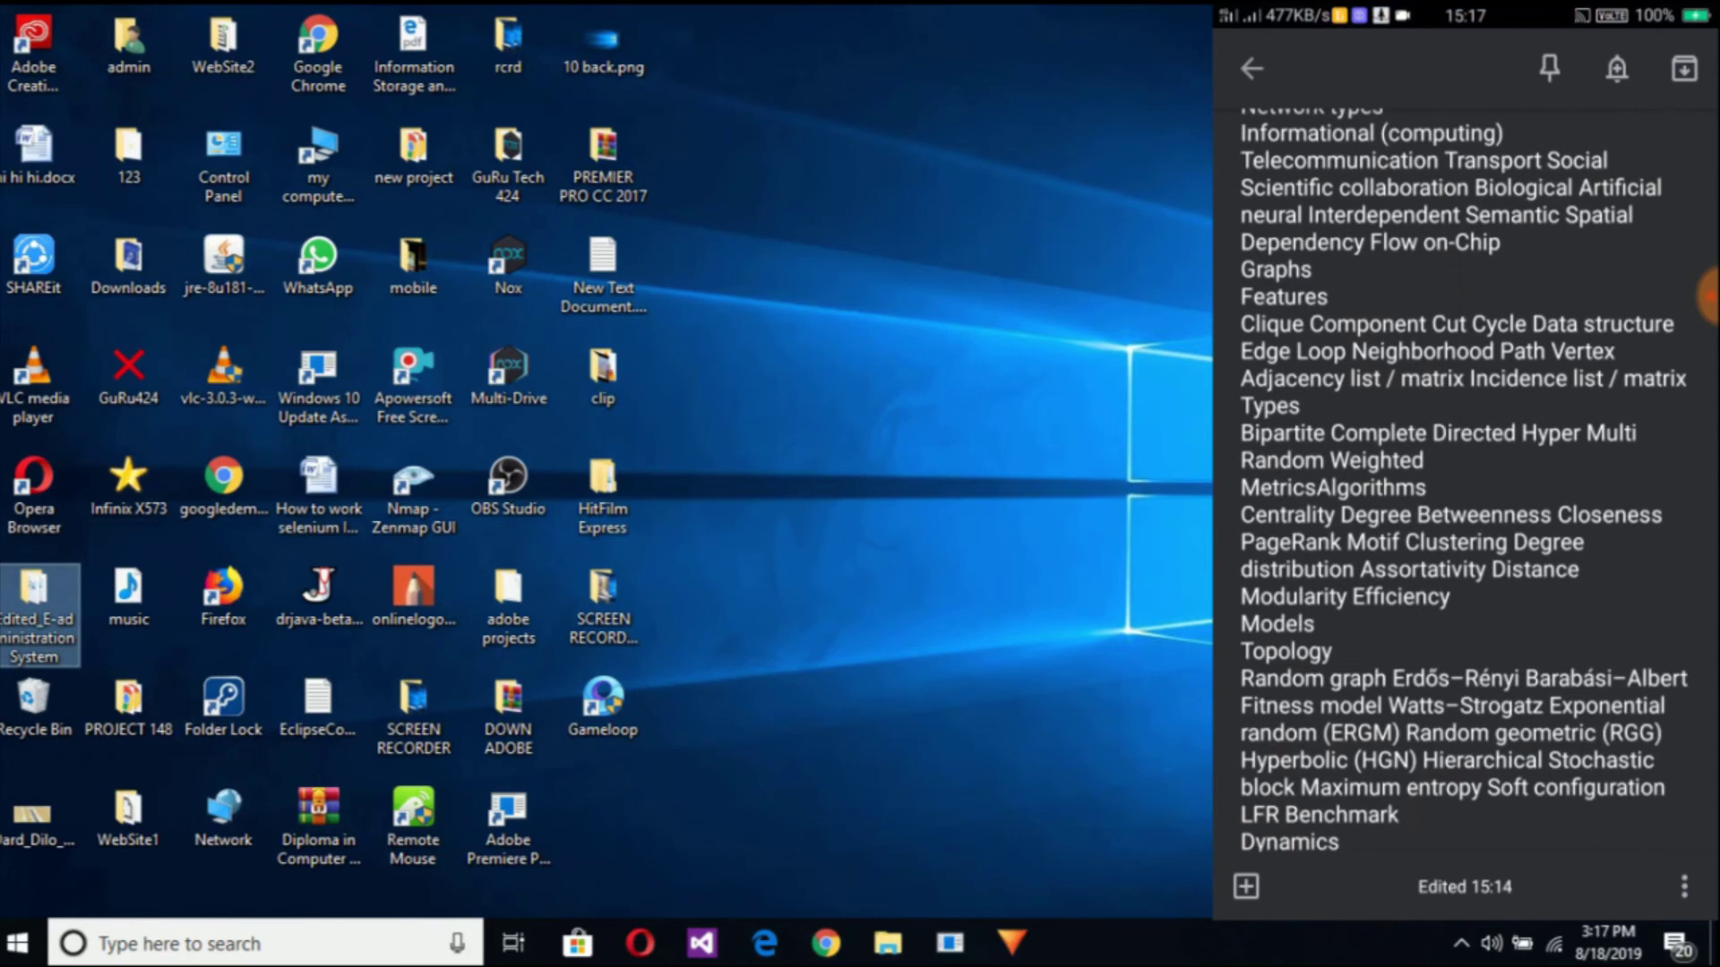
scroll(1464, 481, down, 5)
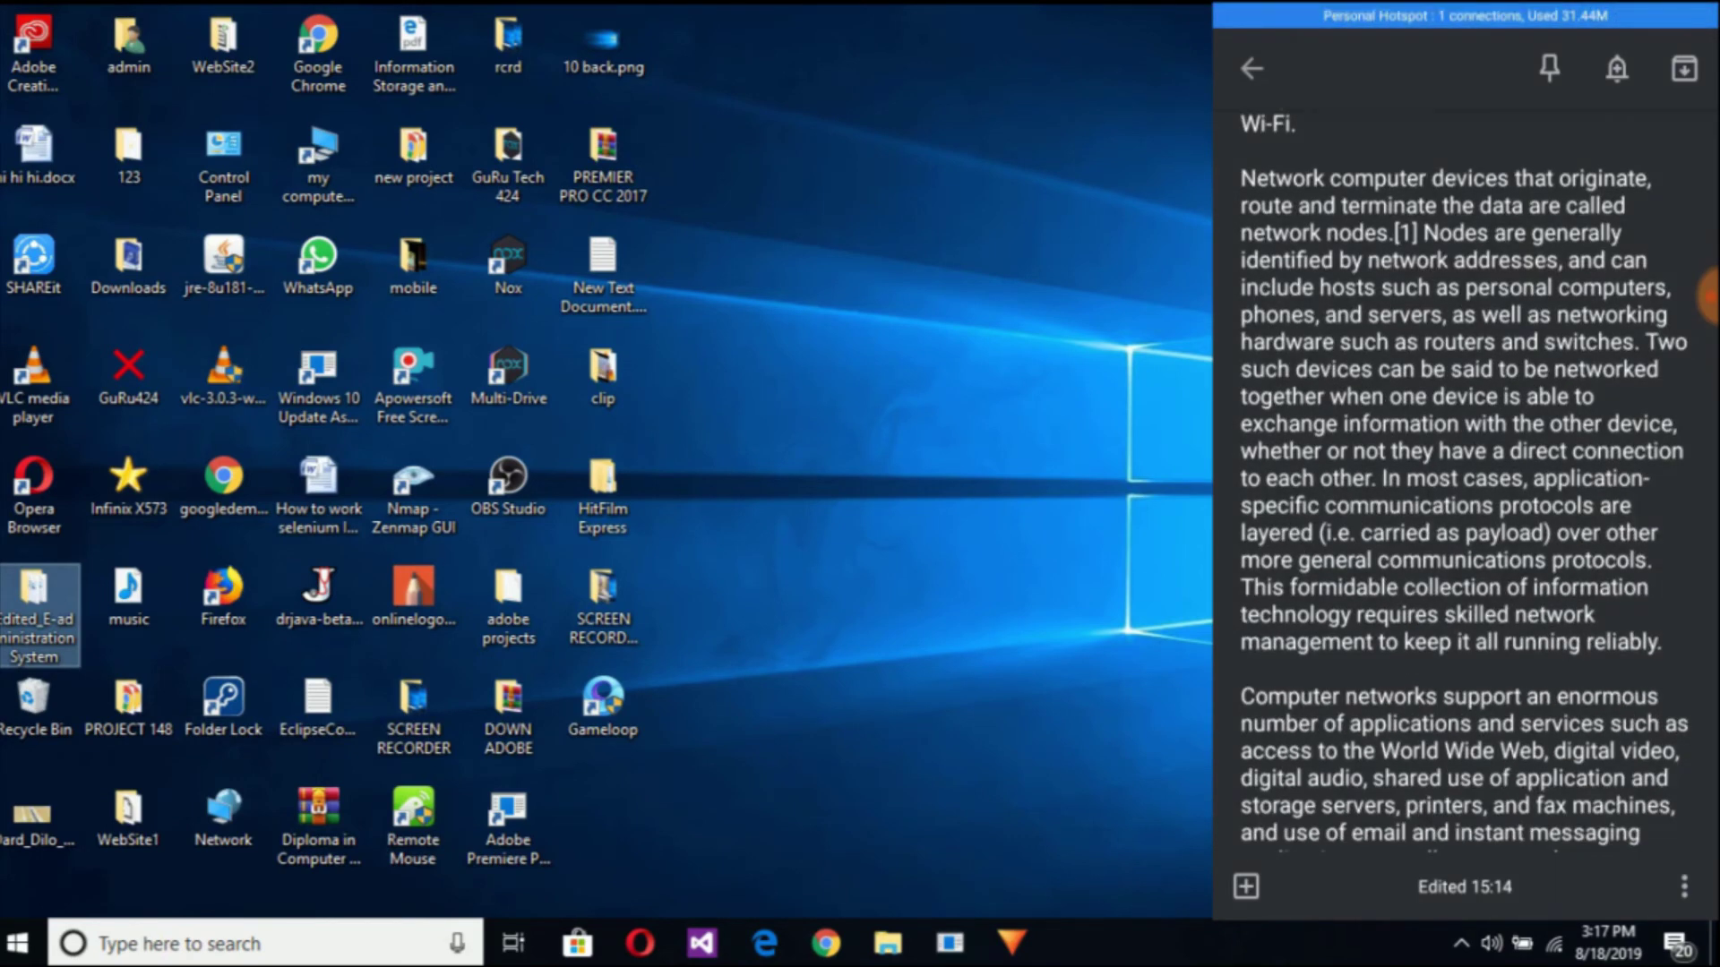
scroll(1464, 502, up, 10)
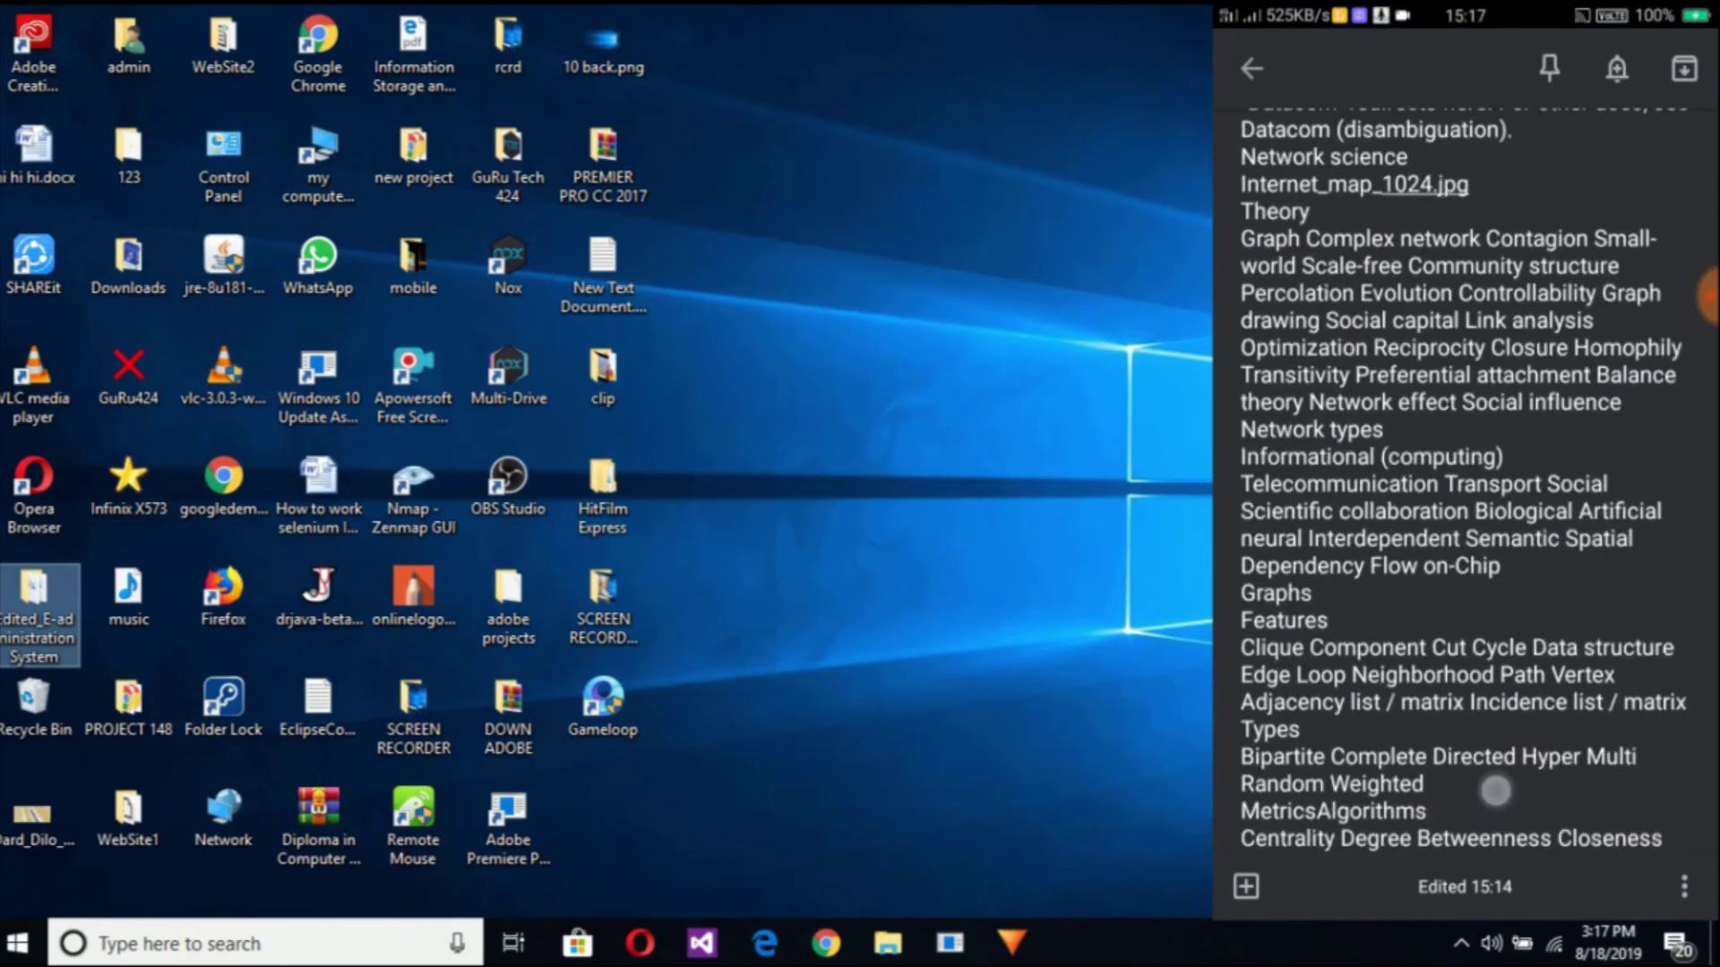